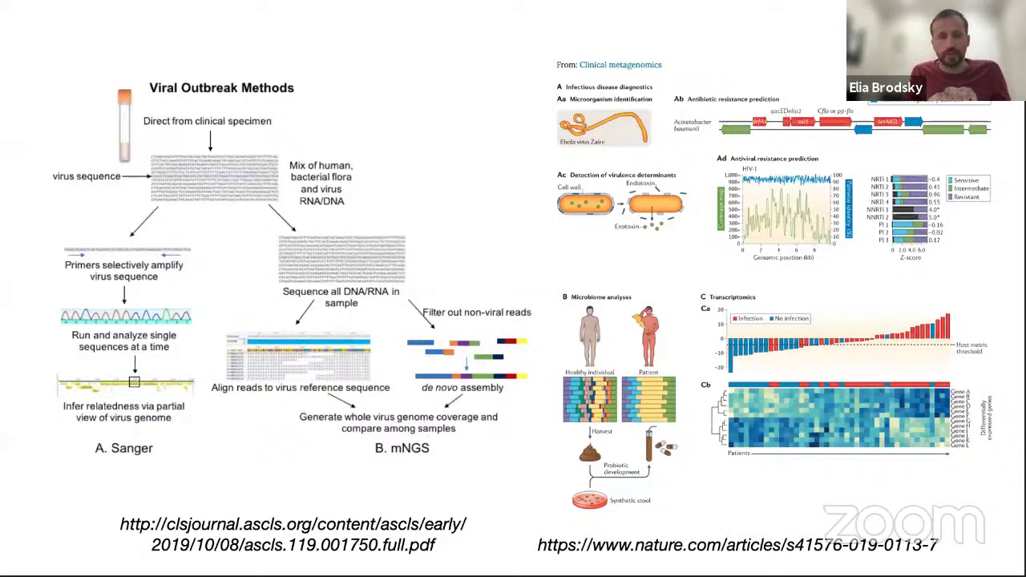
Advance past the Learn More - Metagenomics 1 slide and end the Keynote slideshow
key(Right)
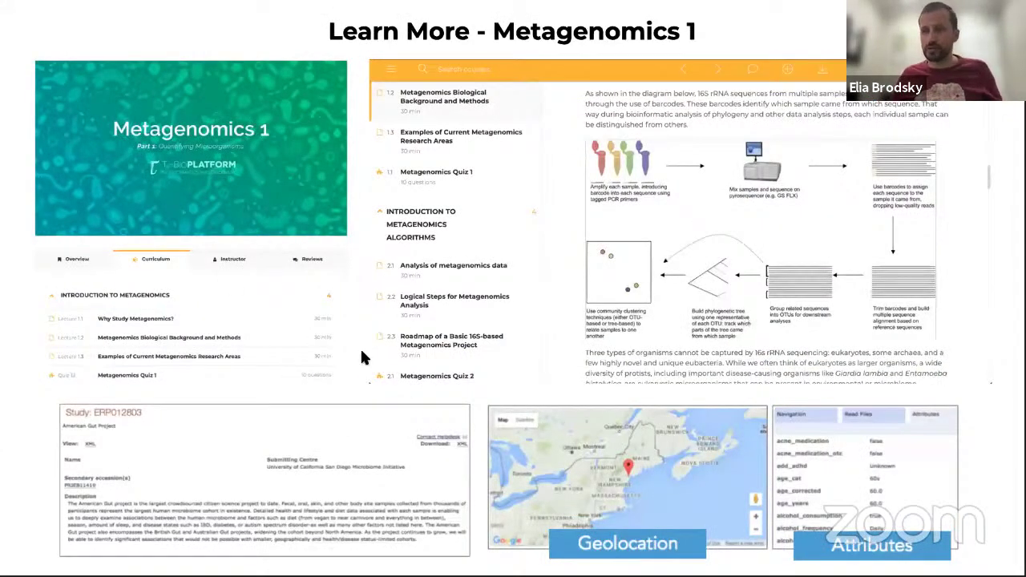
key(Right)
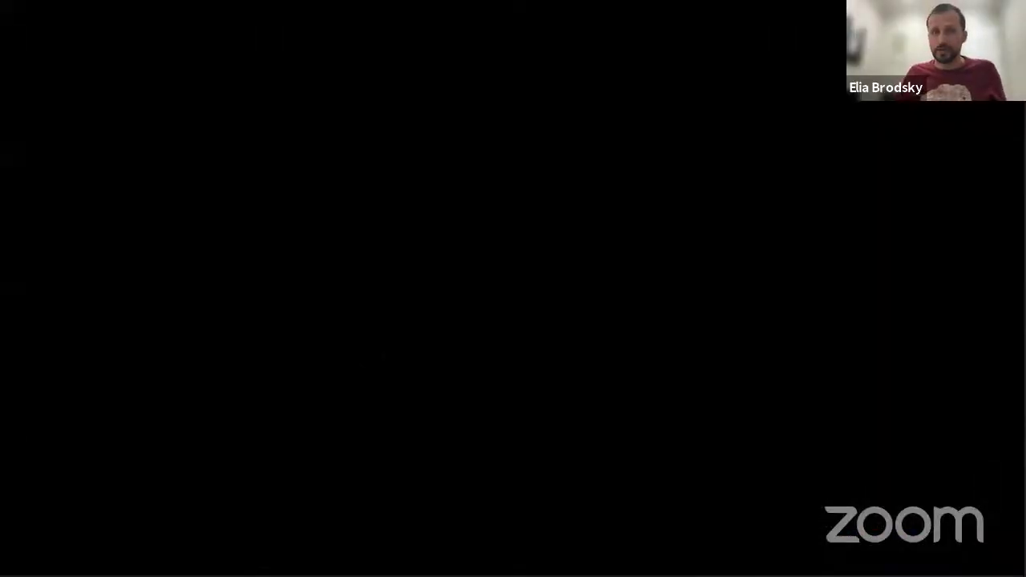
key(Escape)
Search the OmicsLogic Learn courses for 'metage' and open Course 4: Metagenomics
key(super+Tab)
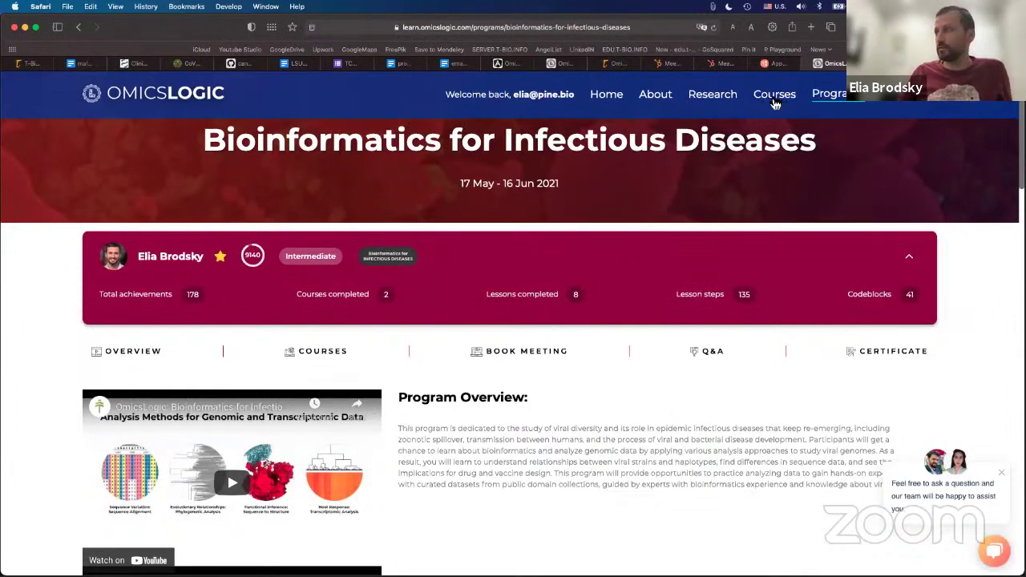
click(775, 99)
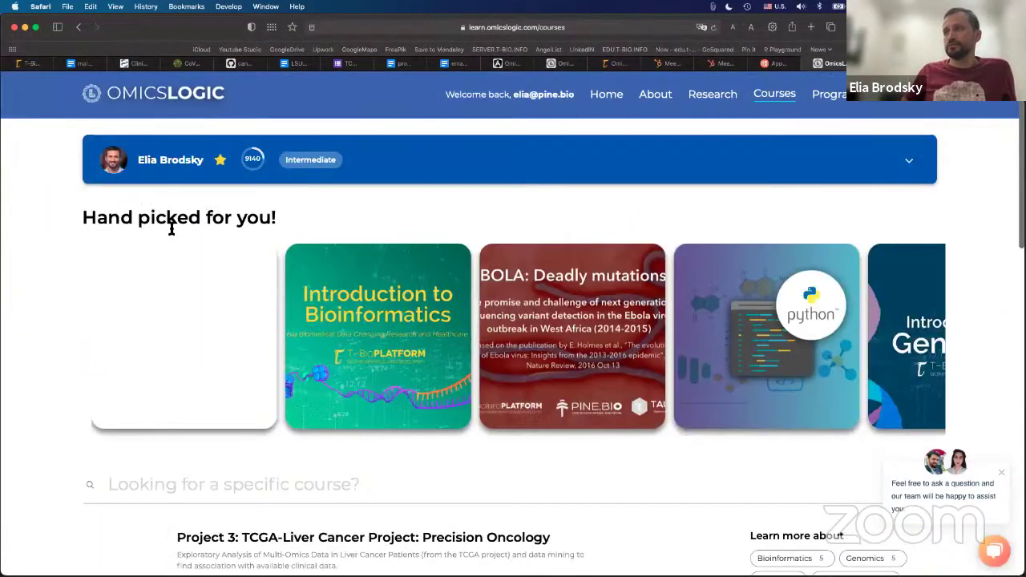
scroll(150, 225, down, 2)
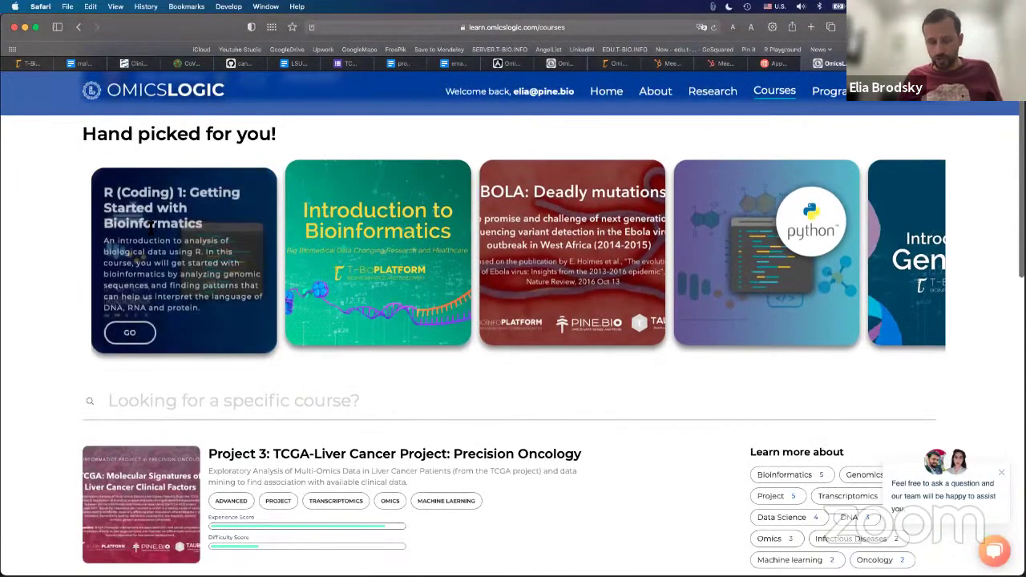
scroll(150, 226, down, 4)
text(metage)
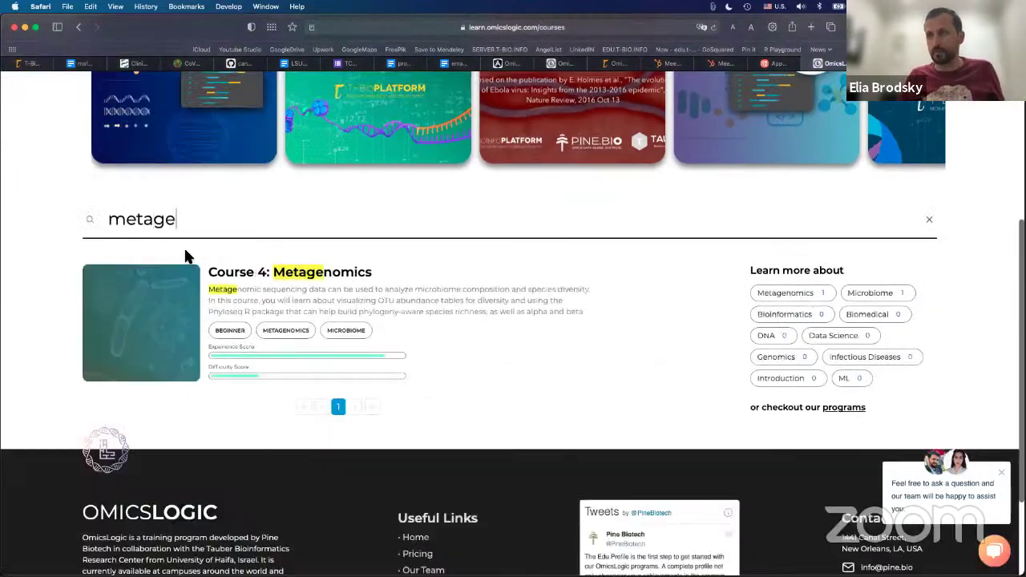
click(234, 270)
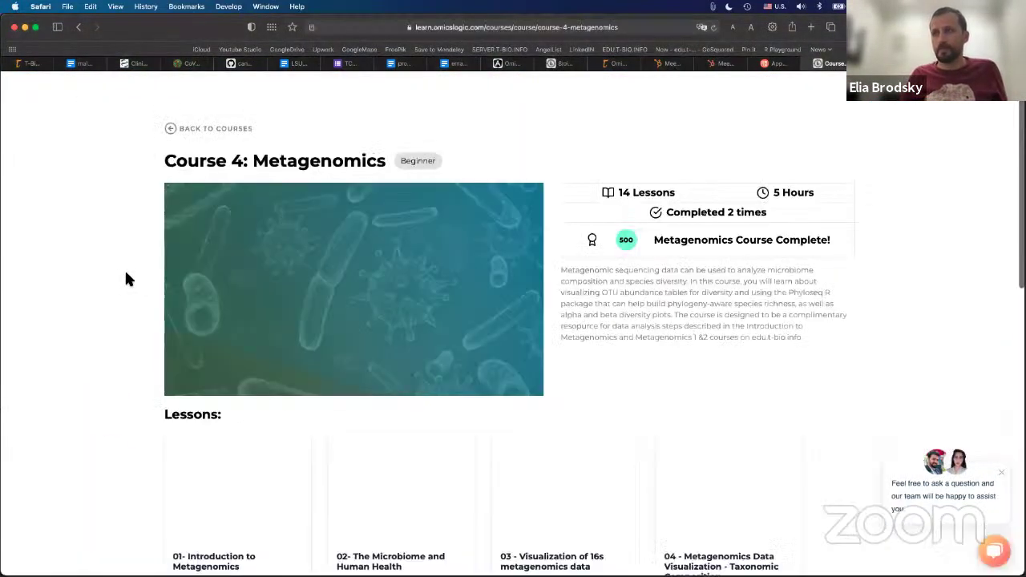
Load the remaining Course 4 lessons, then switch to the Session 1 livestream page
scroll(120, 276, down, 2)
scroll(122, 280, down, 3)
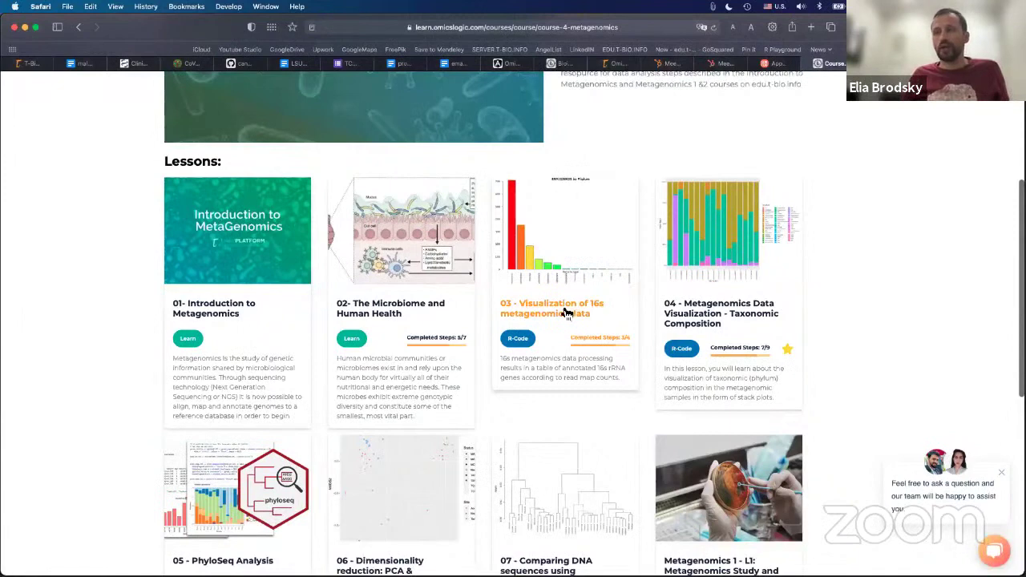
scroll(481, 304, down, 1)
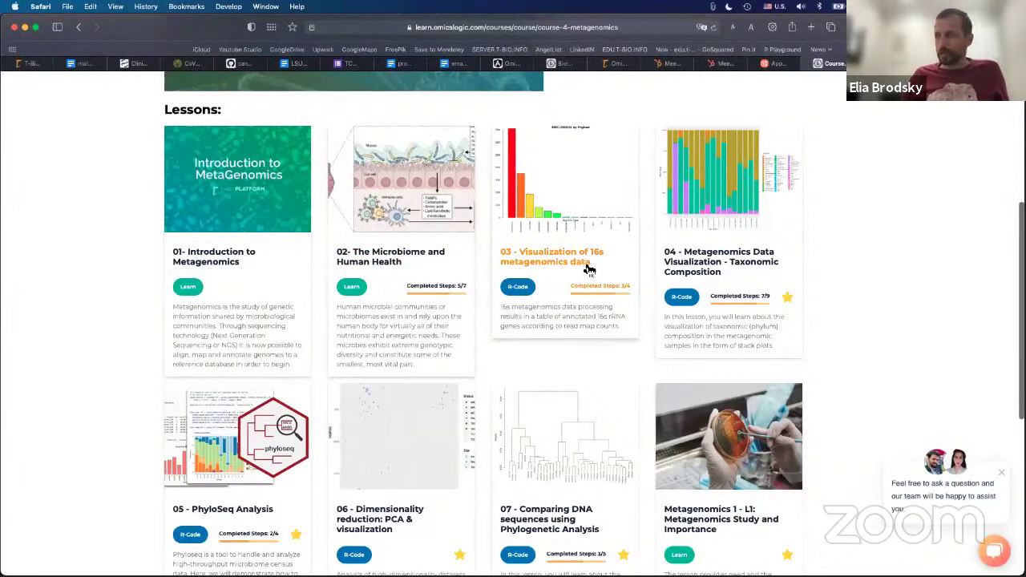
scroll(590, 265, down, 1)
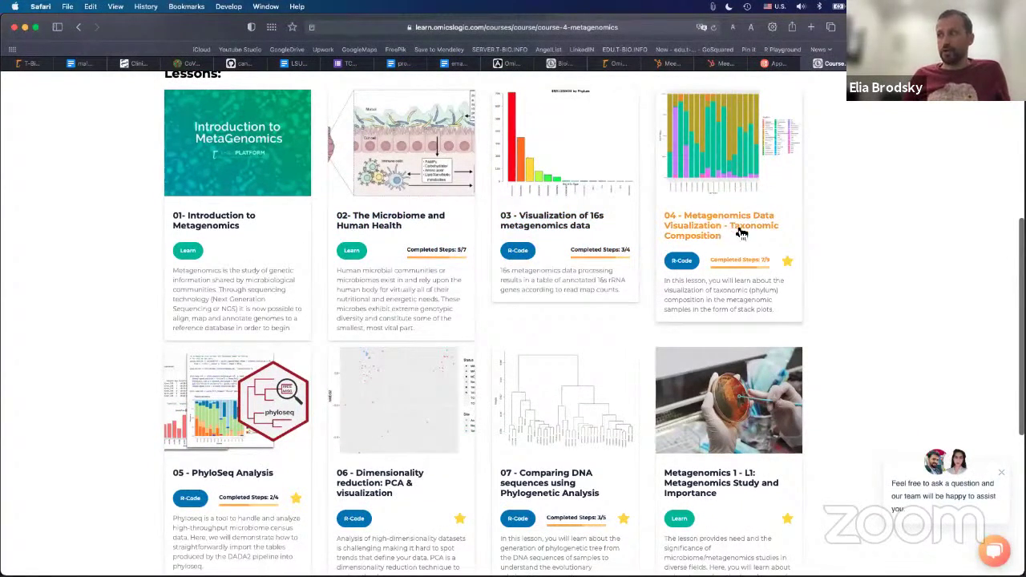
scroll(743, 231, down, 5)
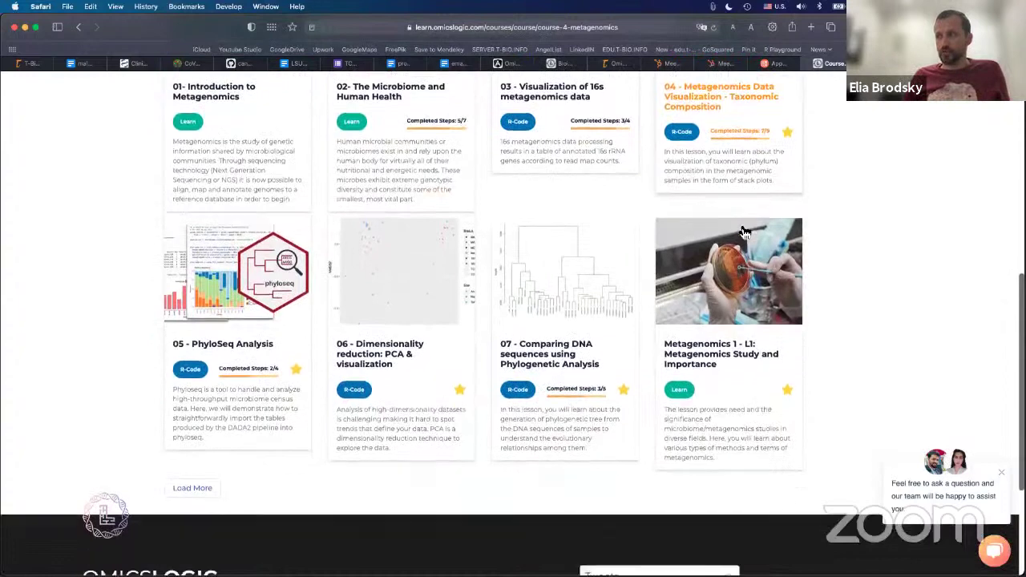
scroll(211, 423, down, 1)
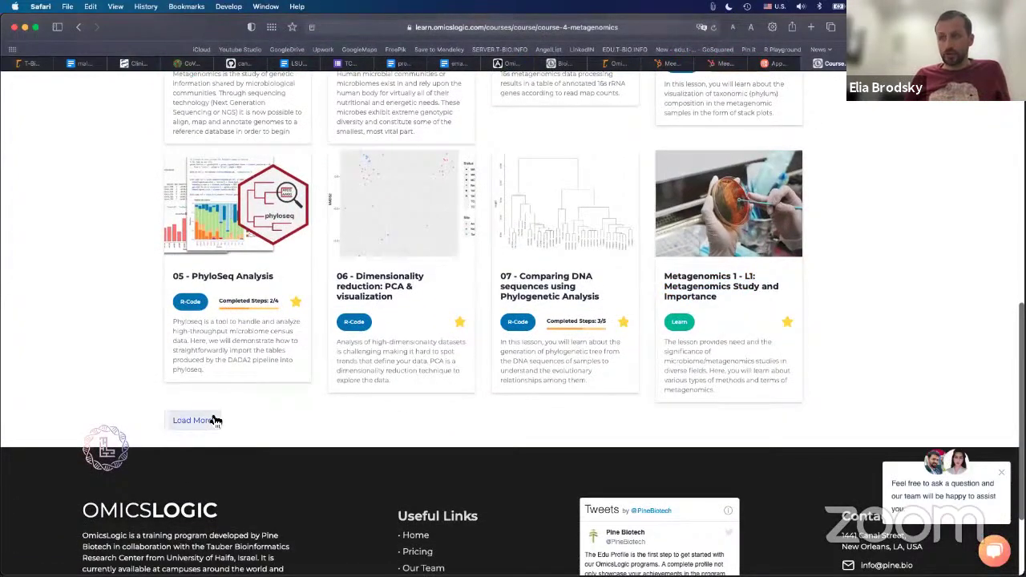
click(211, 421)
scroll(89, 368, down, 4)
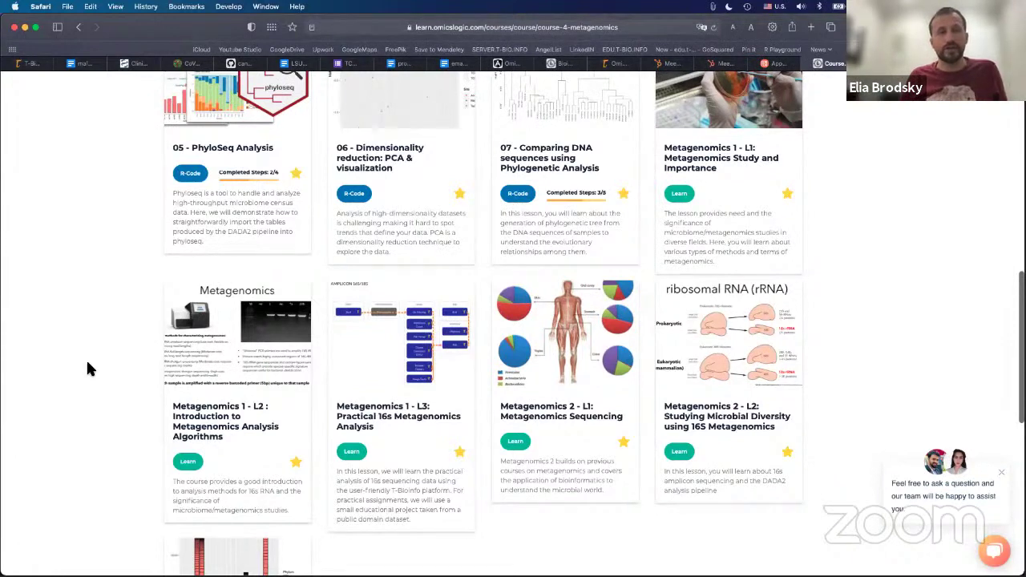
scroll(293, 341, up, 5)
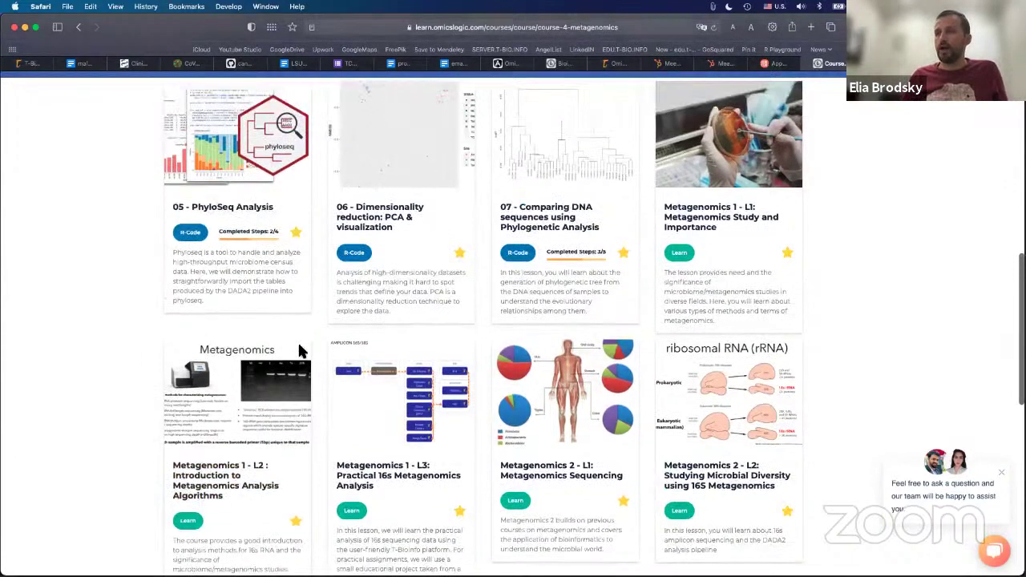
scroll(392, 359, up, 3)
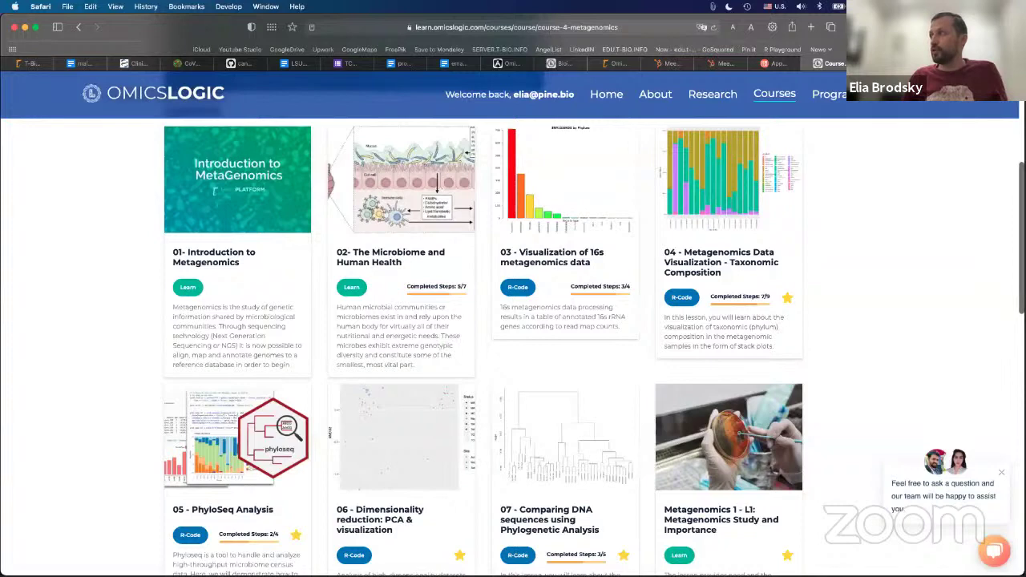
key(super+grave)
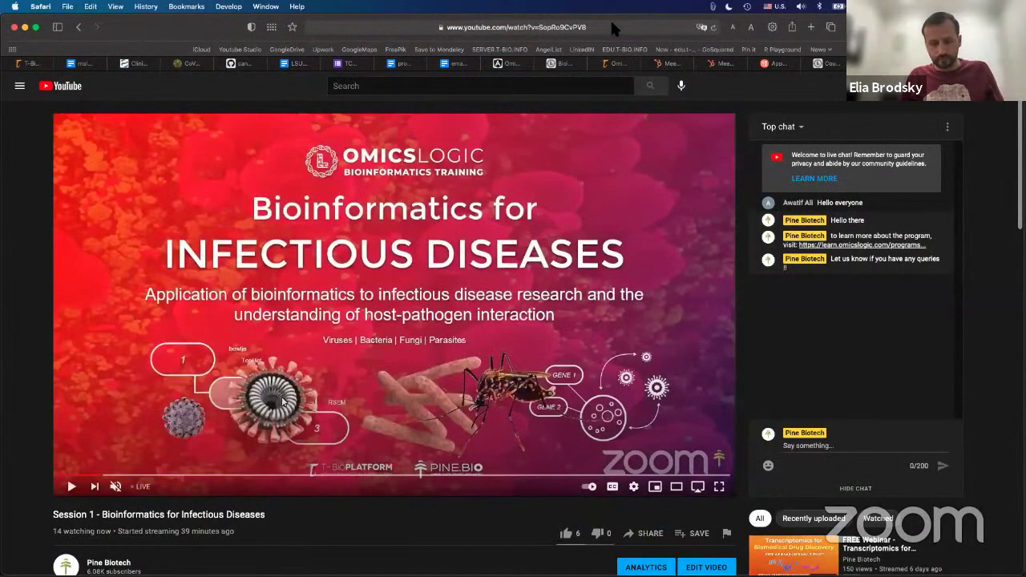
Go to server.t-bio.info via address-bar autocomplete to reach the Areas of Analysis page
click(611, 24)
text(serve)
key(Return)
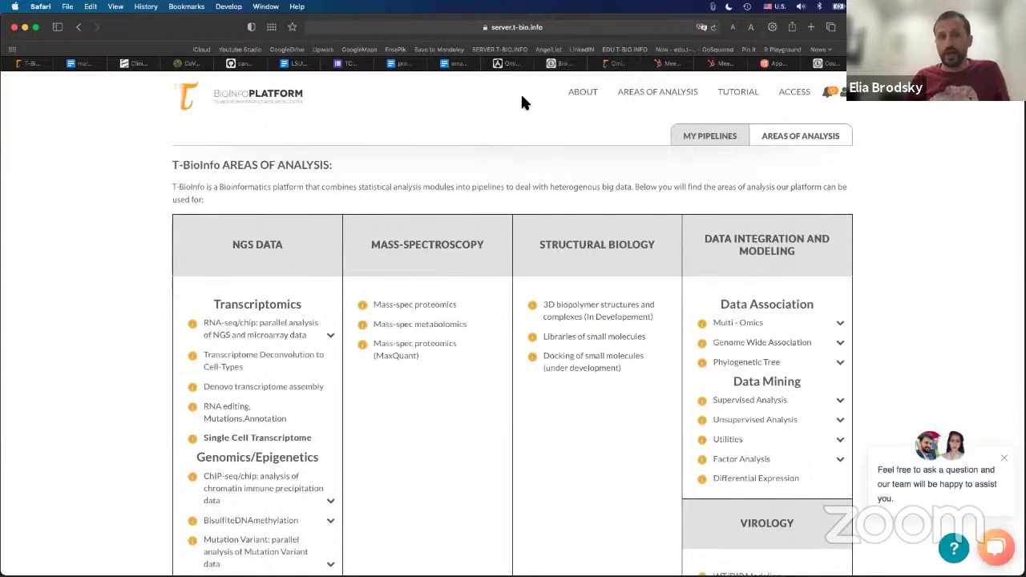
Expand the RNA-seq/chip area to list its demo projects, including DEMO: SF9 unmapped reads
click(557, 28)
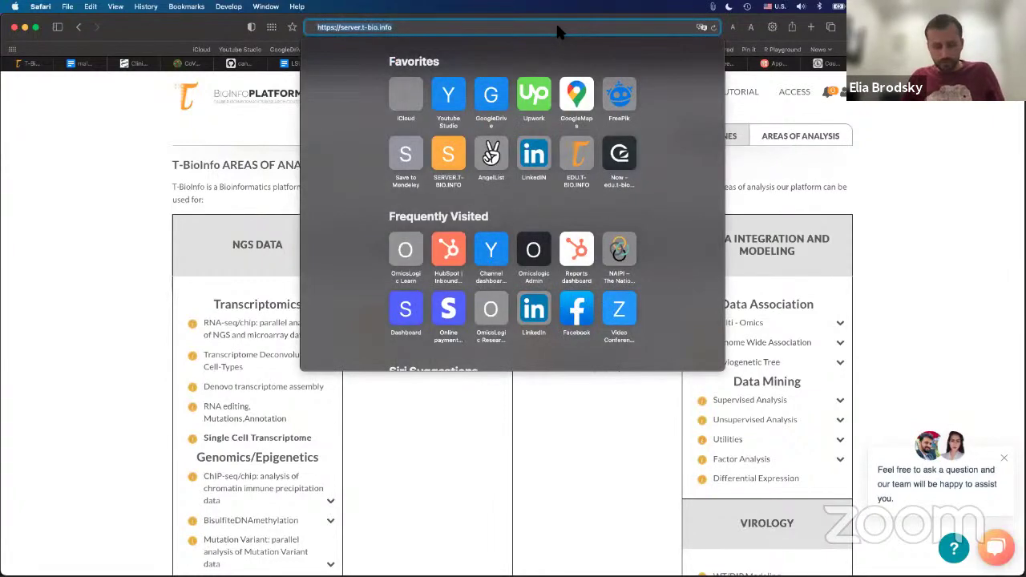
key(Escape)
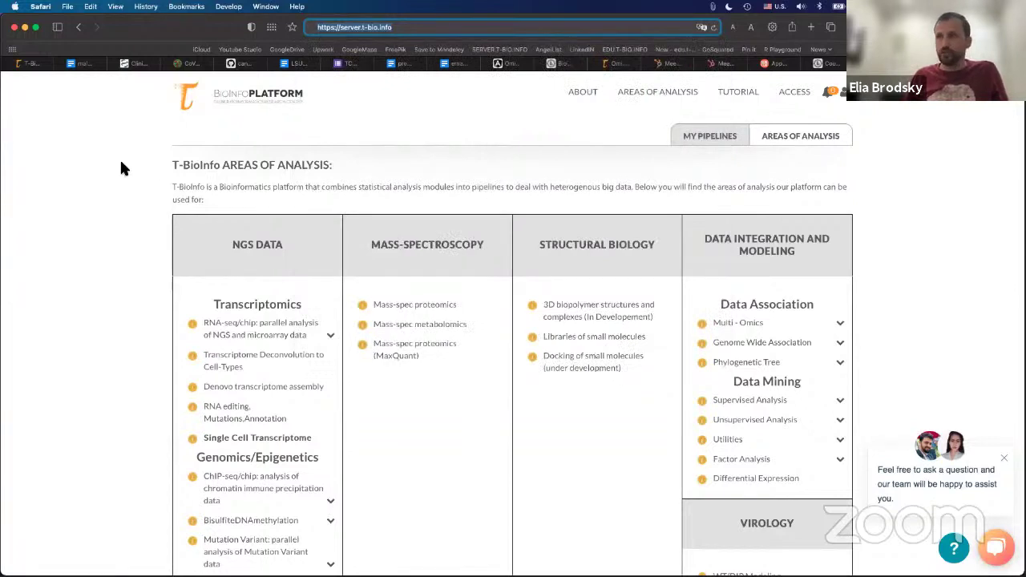
click(846, 93)
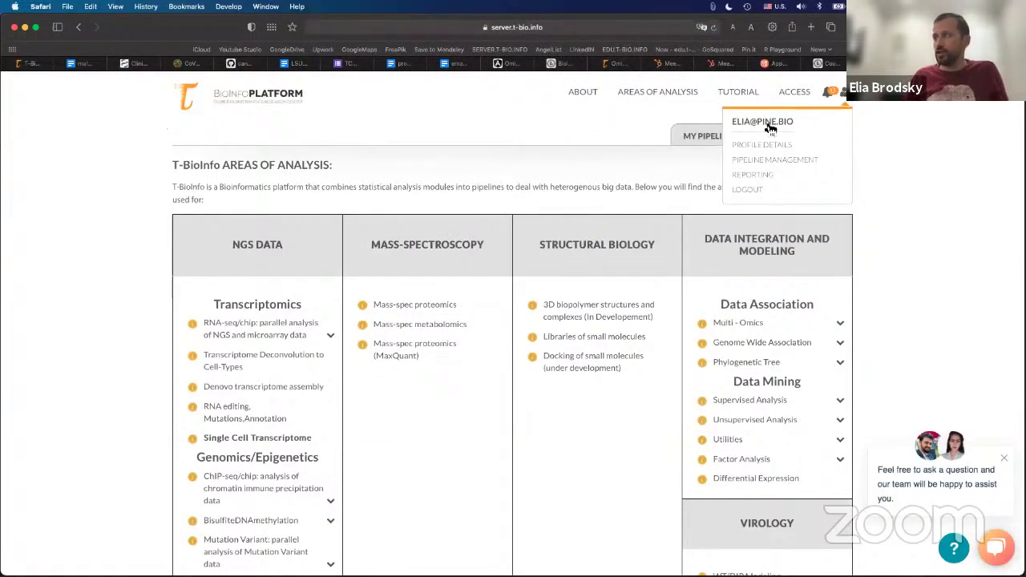
click(926, 144)
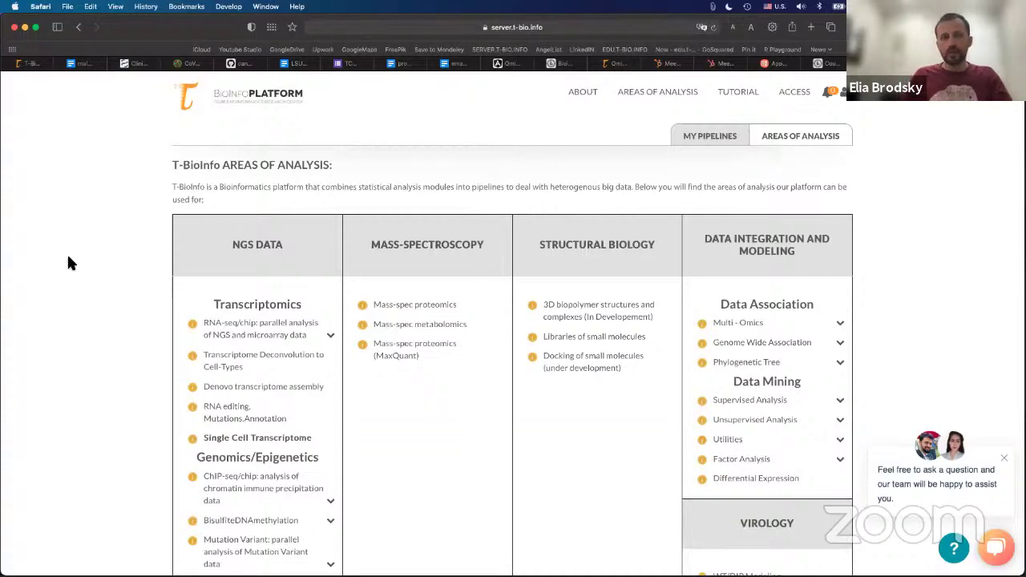
scroll(71, 257, down, 2)
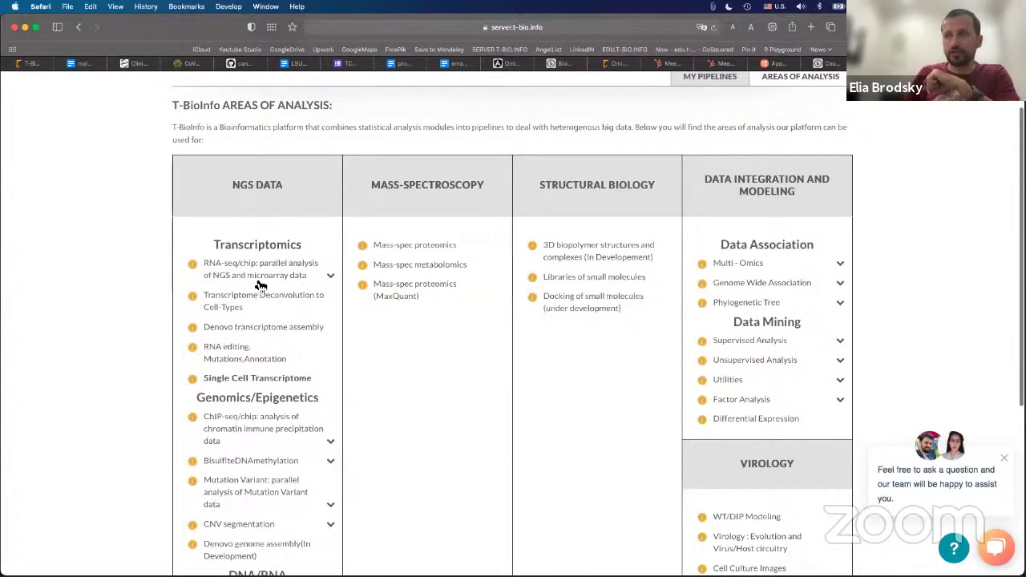
click(329, 275)
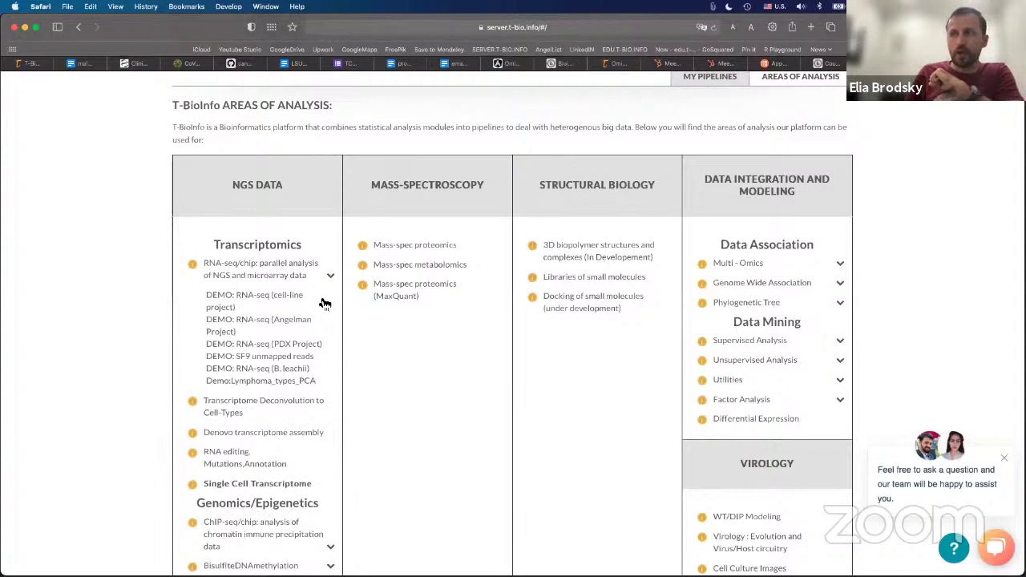
Start the DEMO: SF9 unmapped reads pipeline, dismiss its tutorial, and return to Areas of Analysis
click(271, 358)
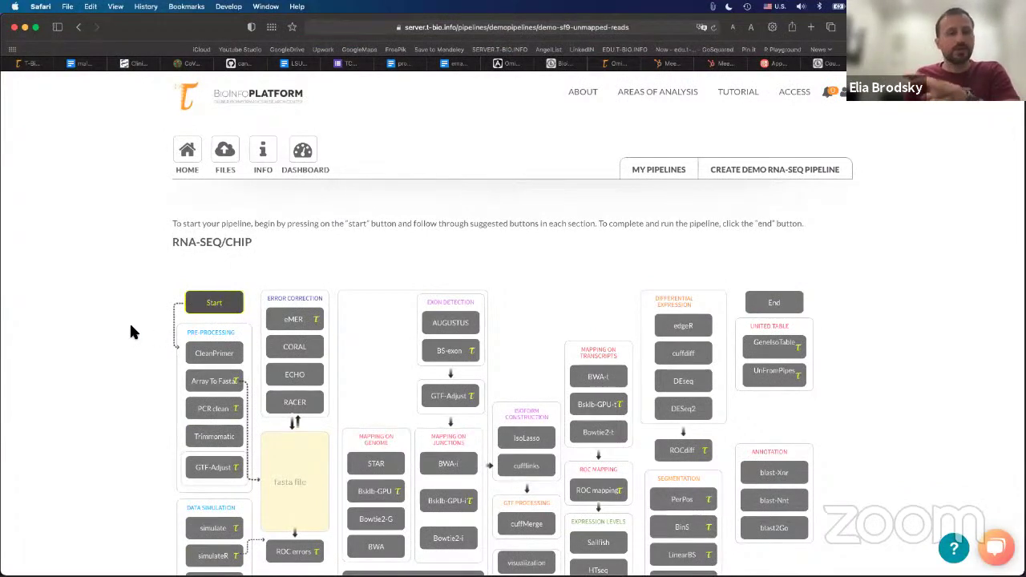
scroll(118, 321, down, 2)
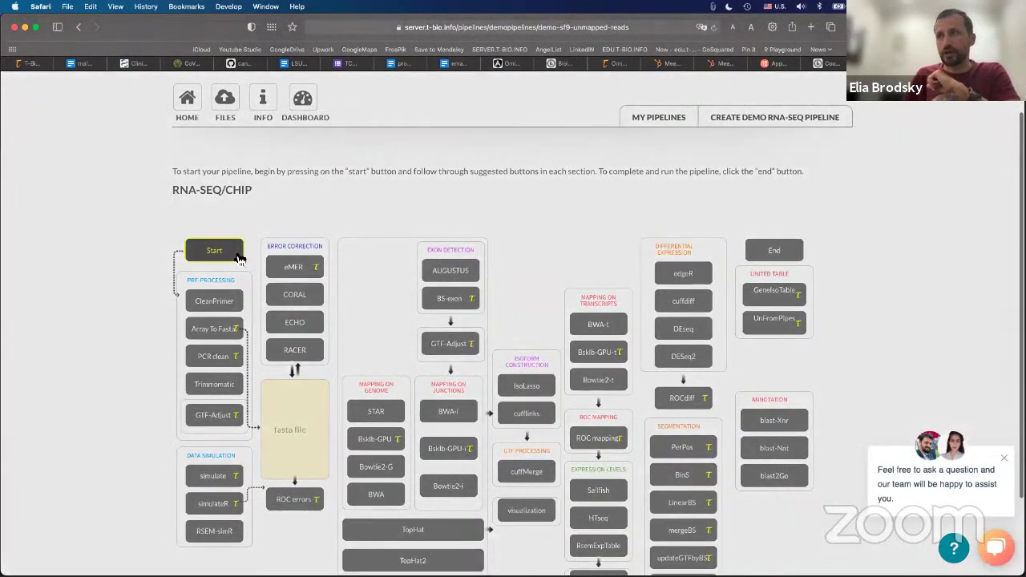
click(237, 257)
click(648, 282)
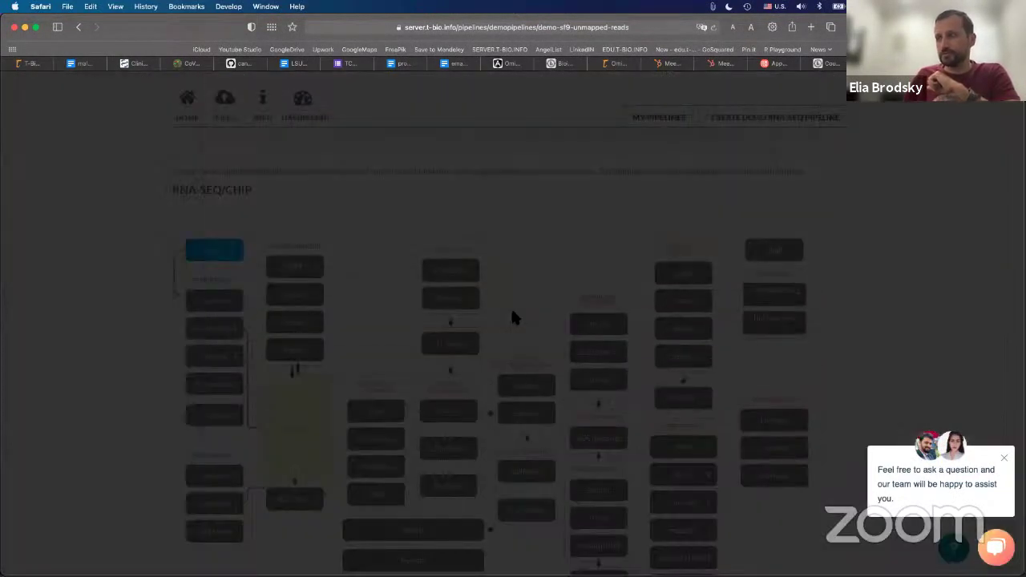
scroll(515, 313, up, 2)
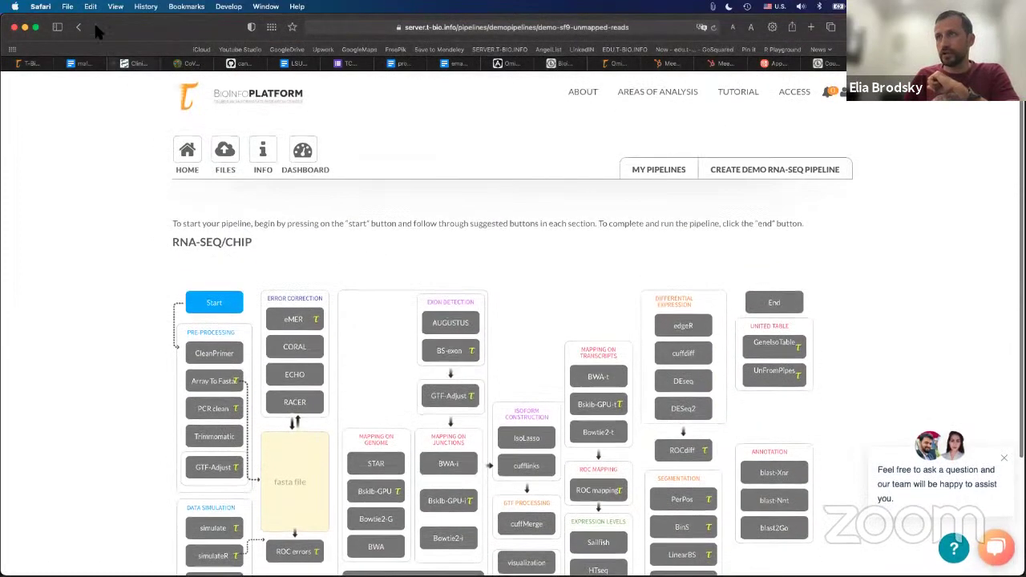
click(78, 27)
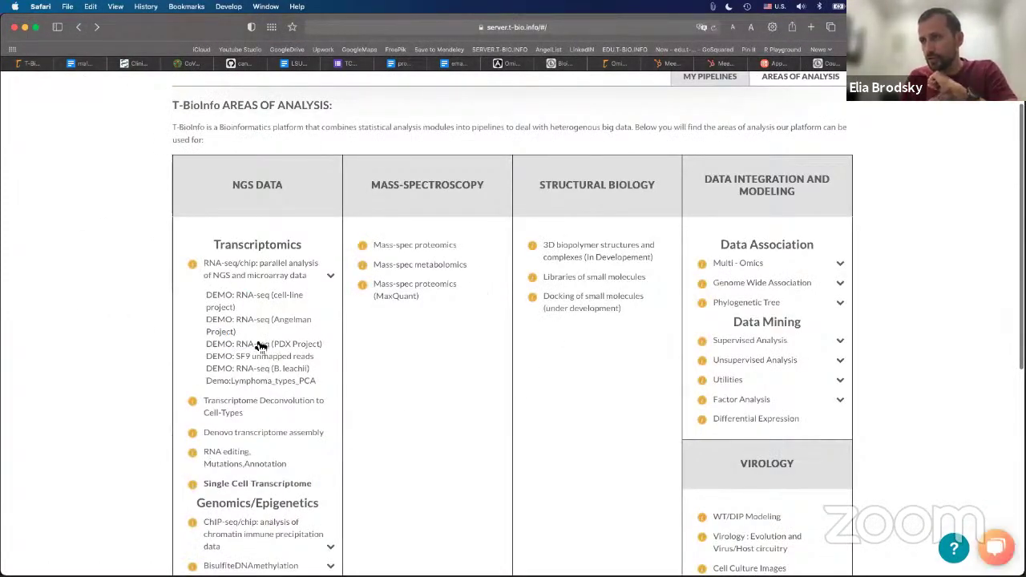
Build and submit the RNA-seq cell-line demo pipeline: Start, Bowtie2-G, visualization, End
click(271, 298)
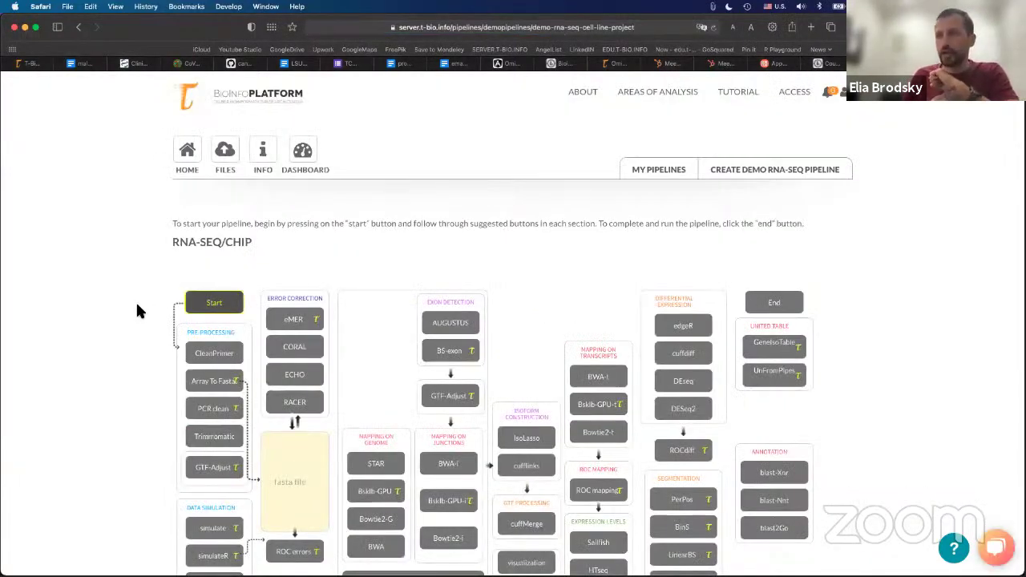
click(238, 308)
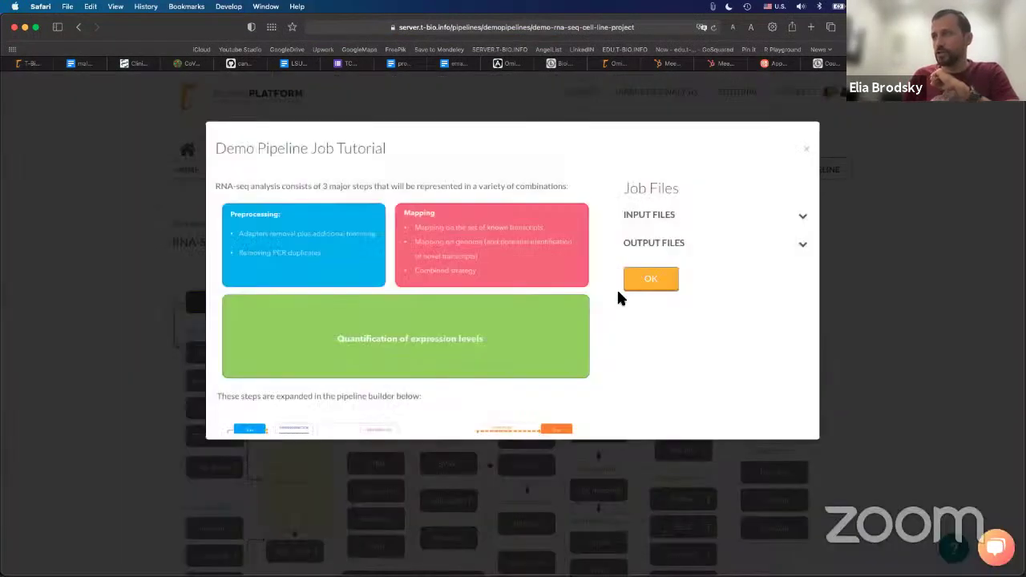
click(651, 279)
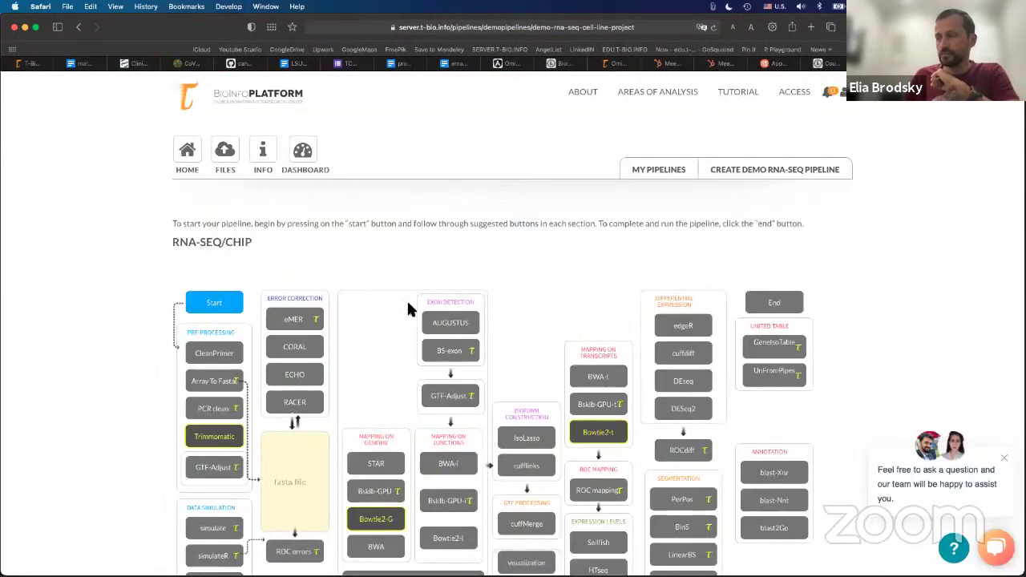
scroll(408, 306, down, 4)
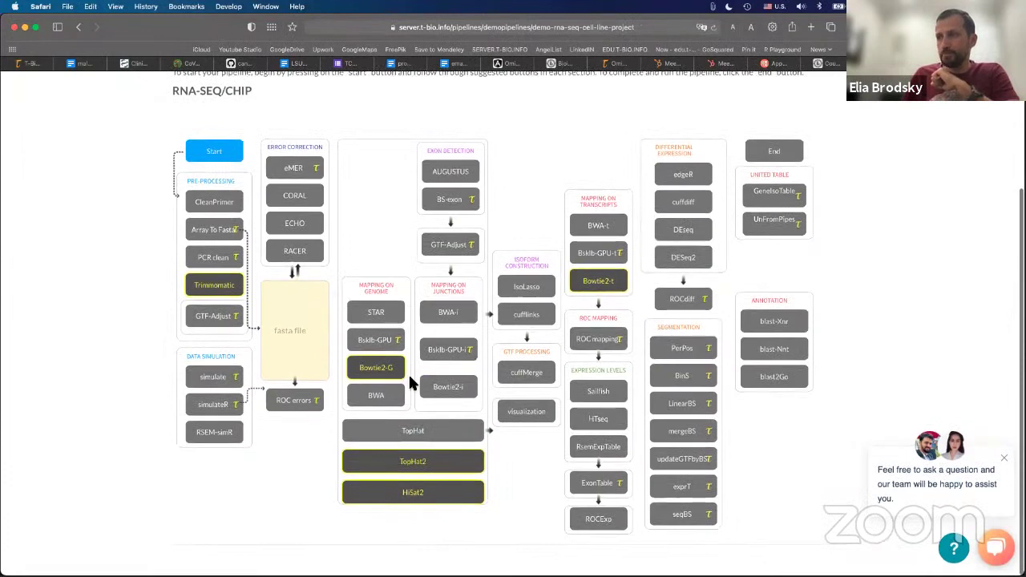
click(393, 371)
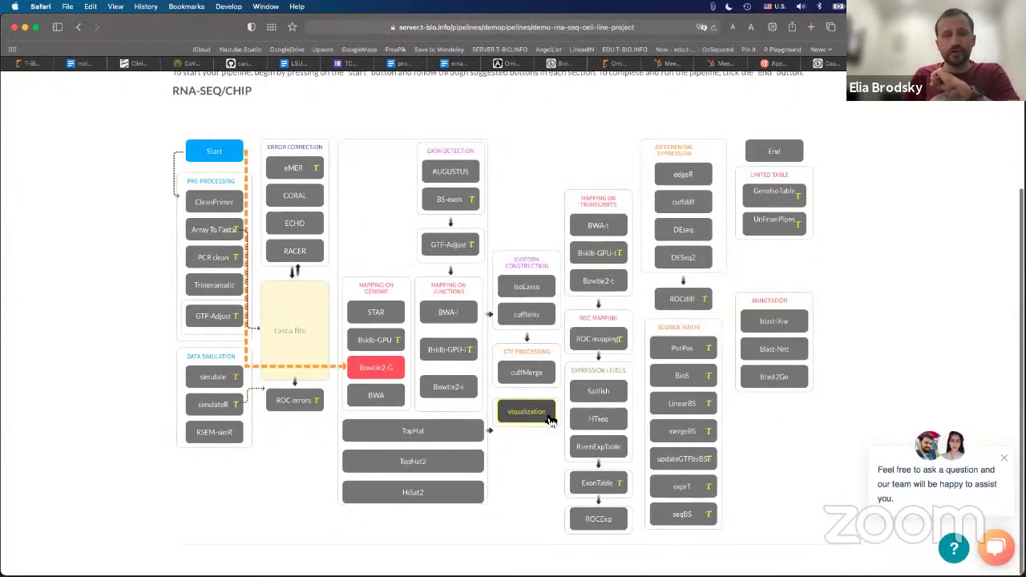
click(549, 420)
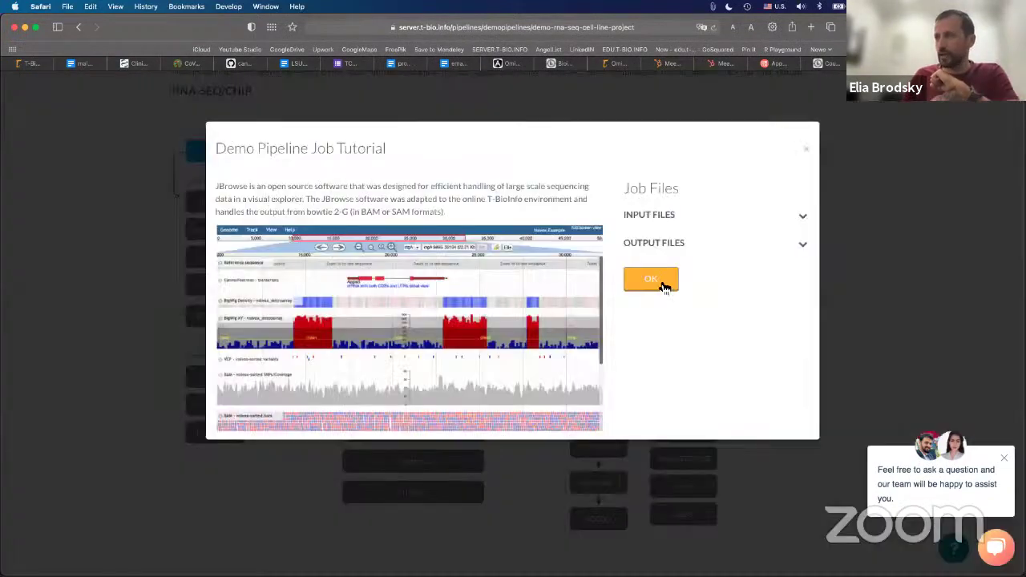
click(668, 284)
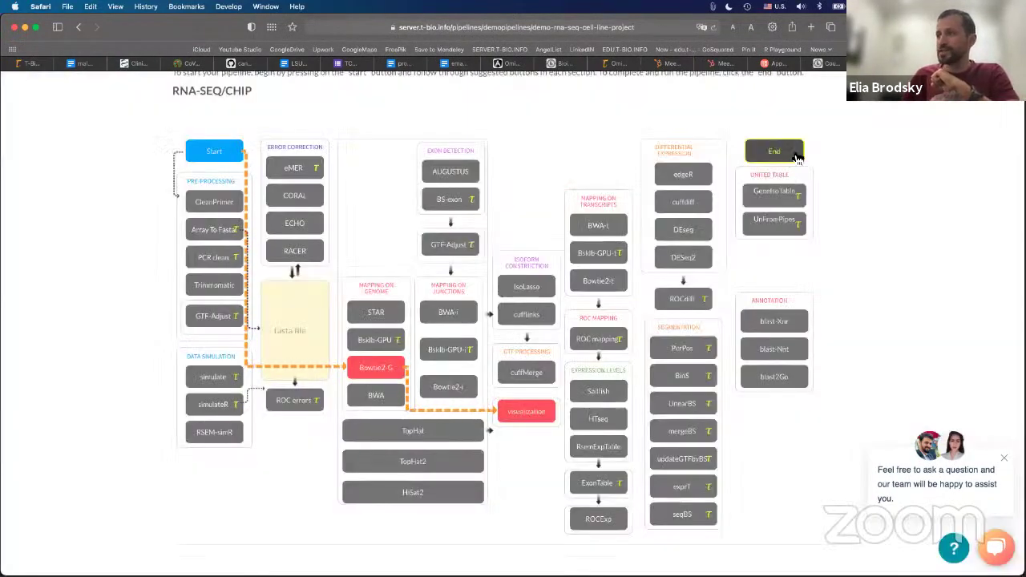
click(664, 299)
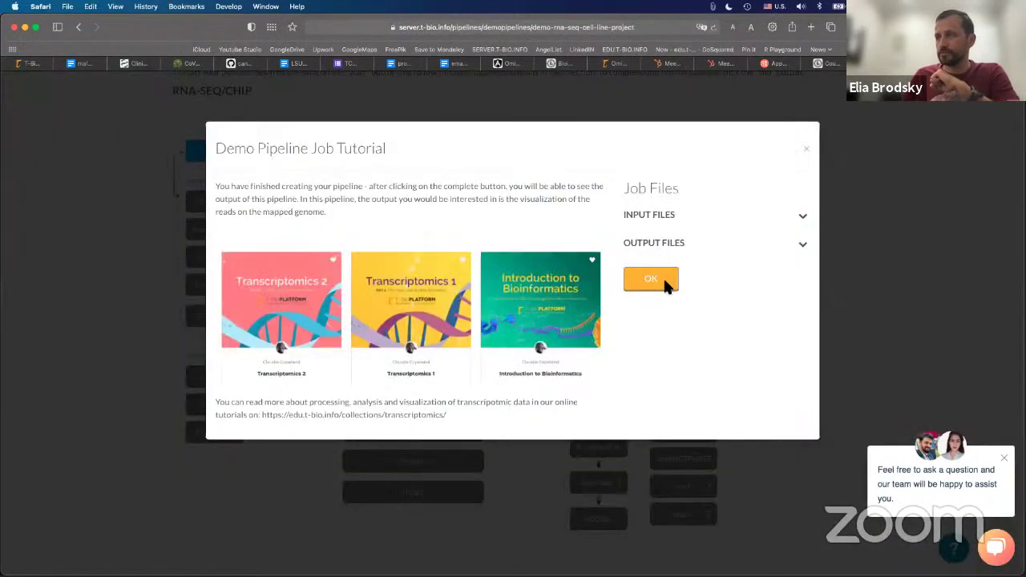
click(663, 281)
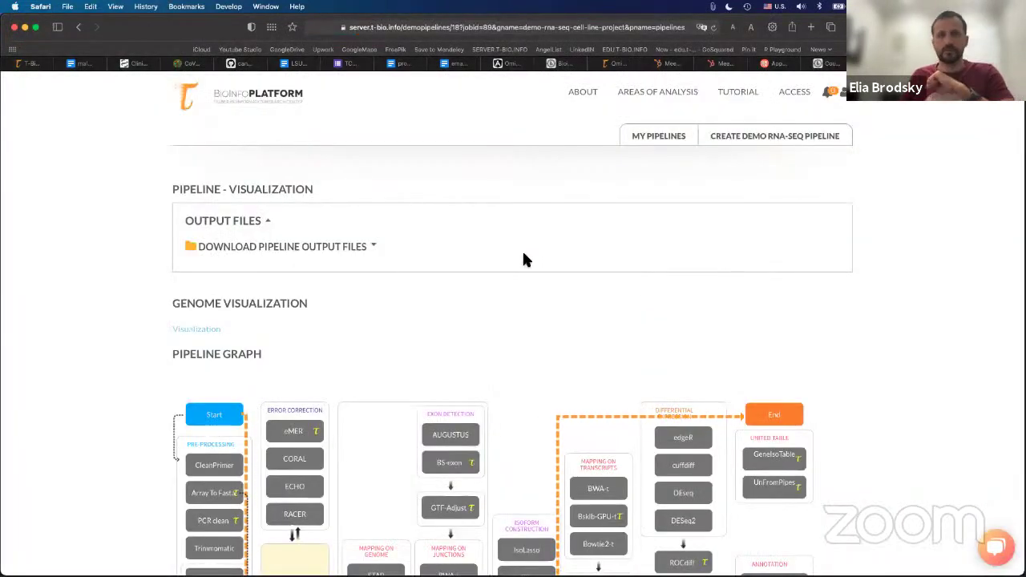
Launch JBrowse from the Genome Visualization link on the results page
click(556, 31)
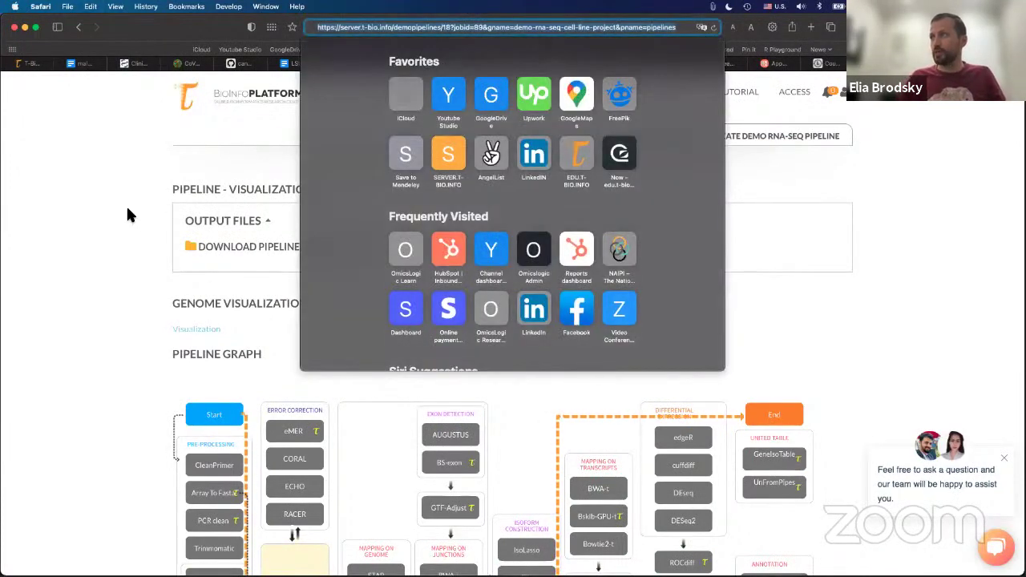
click(123, 215)
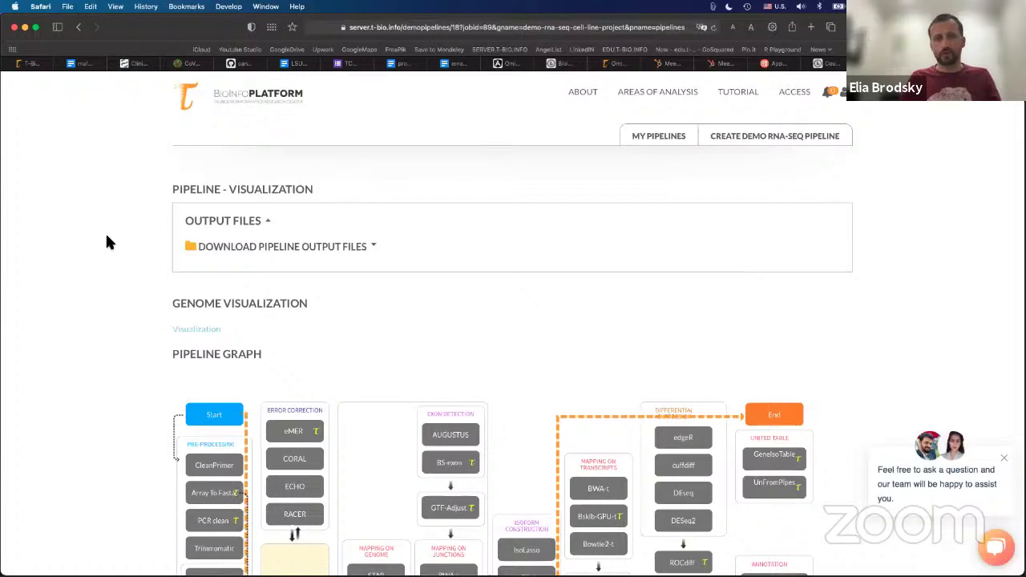
scroll(109, 242, down, 3)
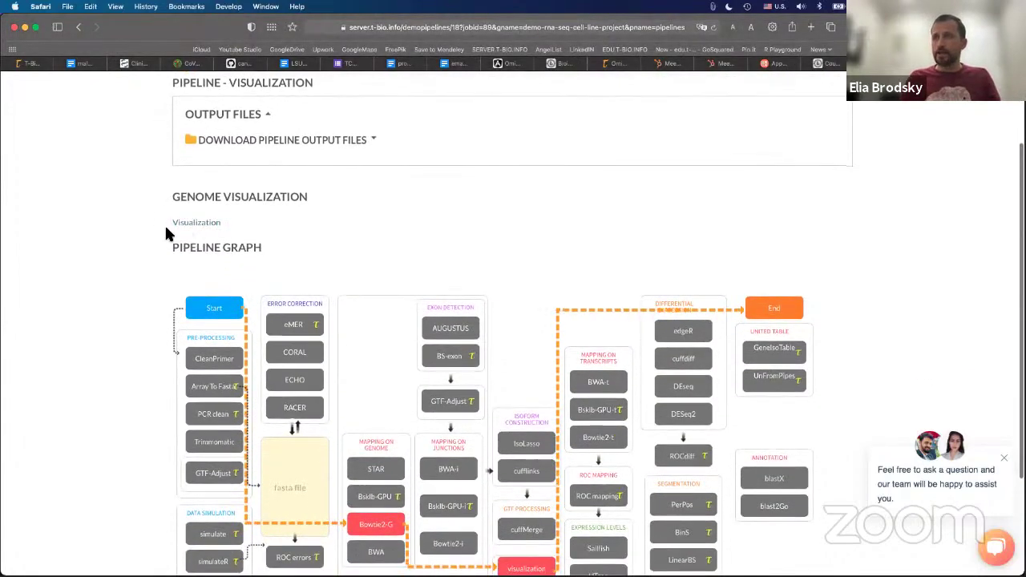
click(166, 228)
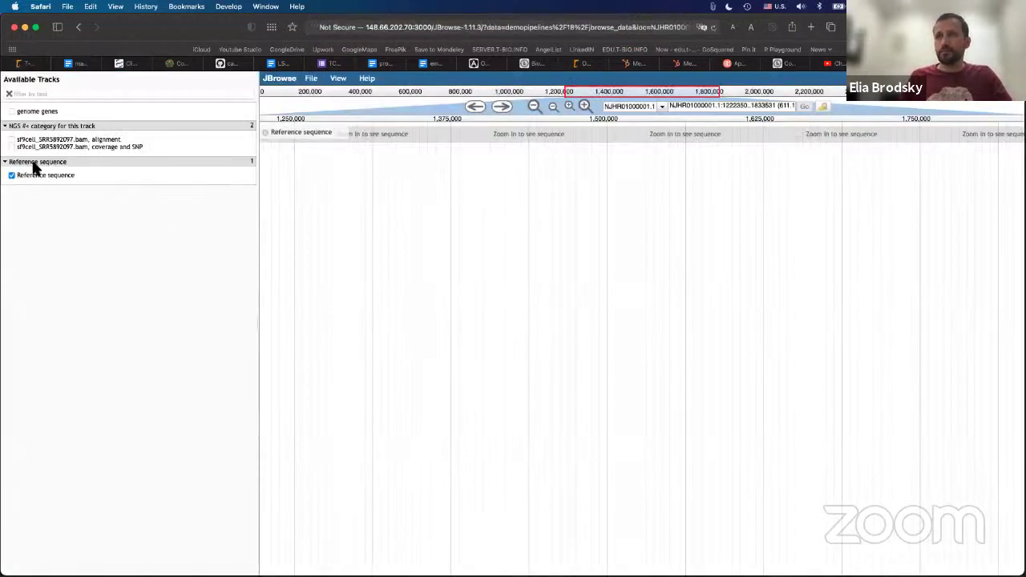
Show the sf9cell_SRR5892097.bam alignment and coverage/SNP tracks, zooming to reads near 1,515,000
click(12, 141)
click(12, 147)
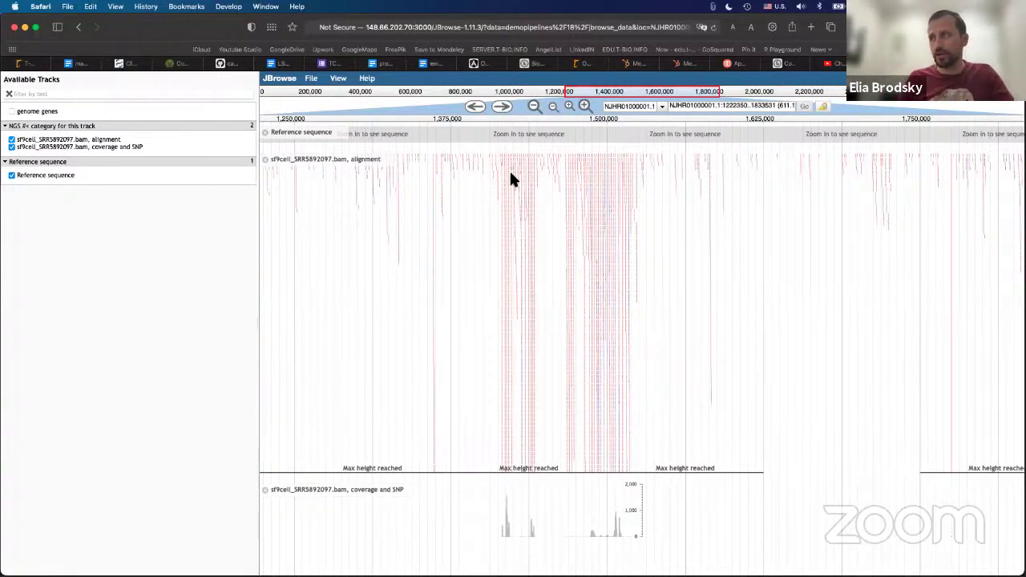
click(585, 107)
click(585, 108)
click(586, 108)
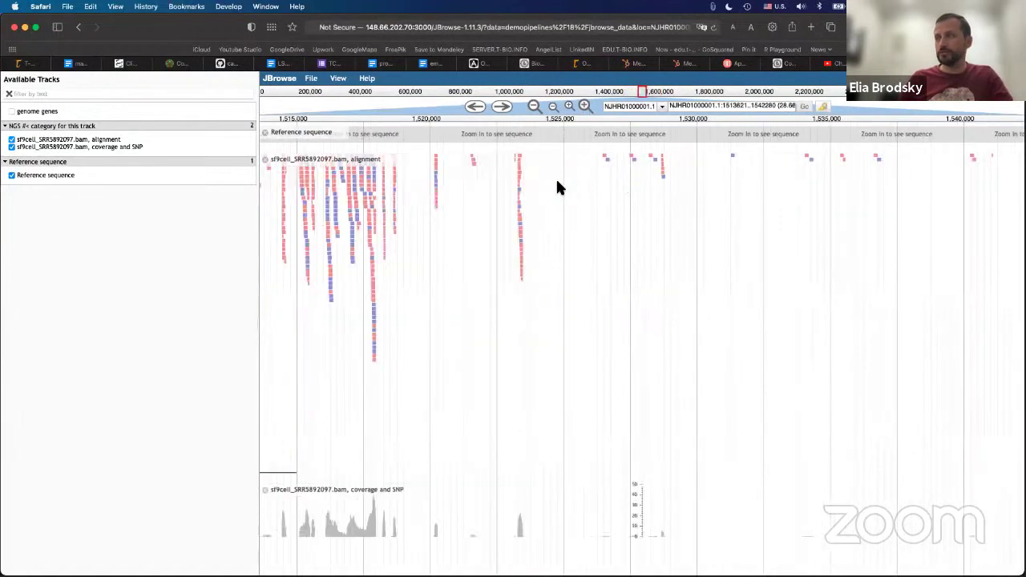
drag(424, 193, 622, 210)
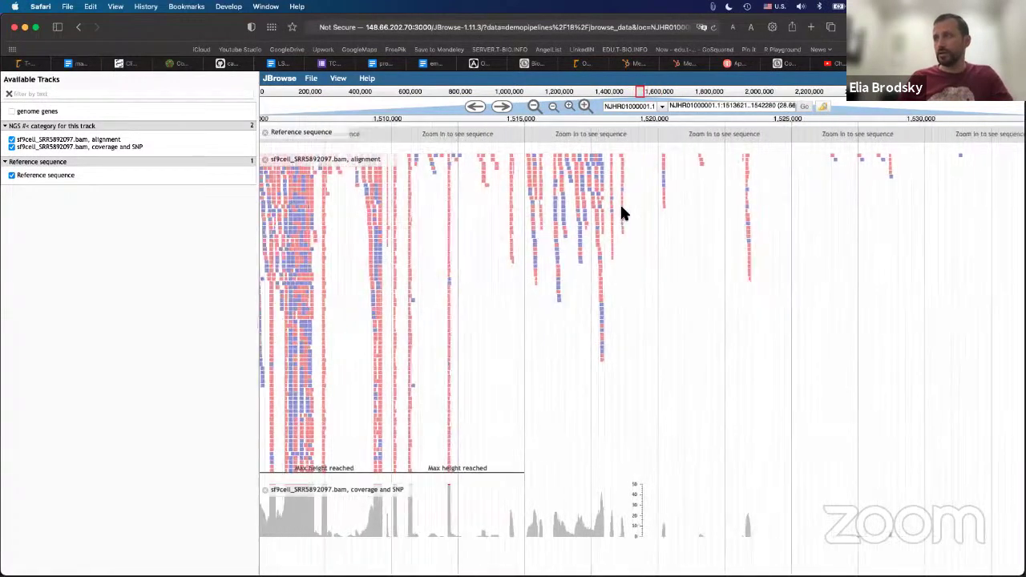
click(586, 108)
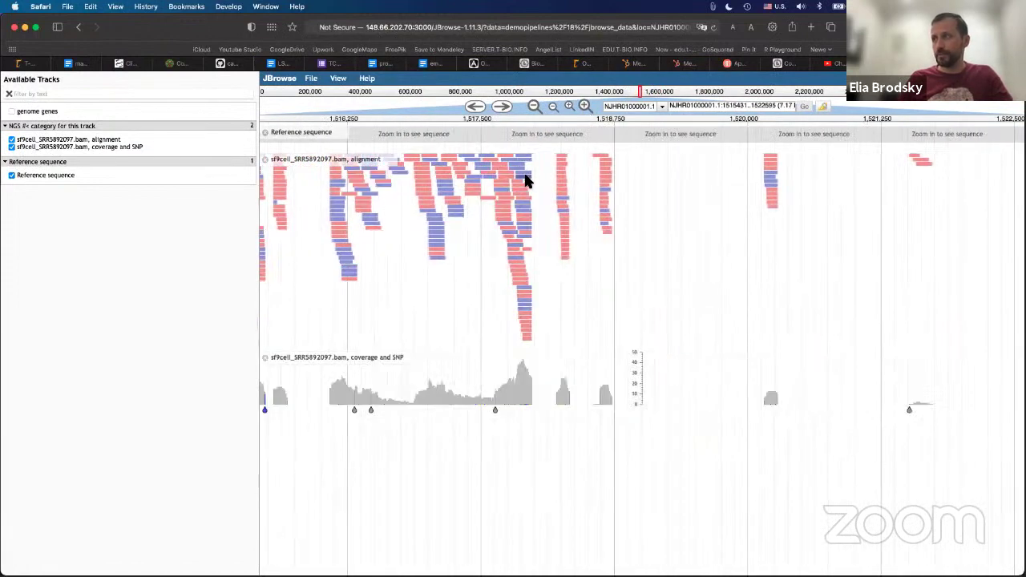
click(524, 171)
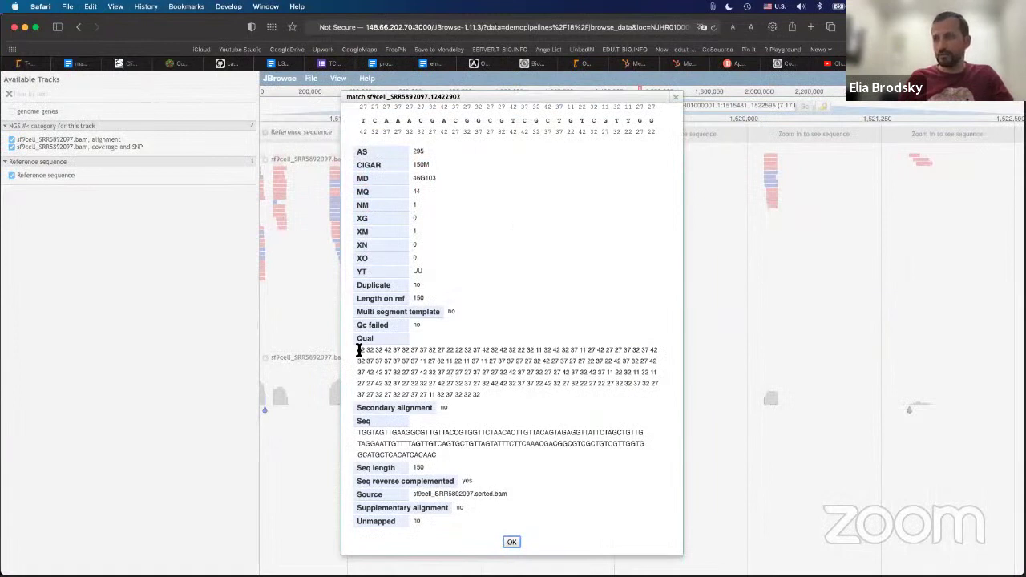
drag(359, 350, 494, 392)
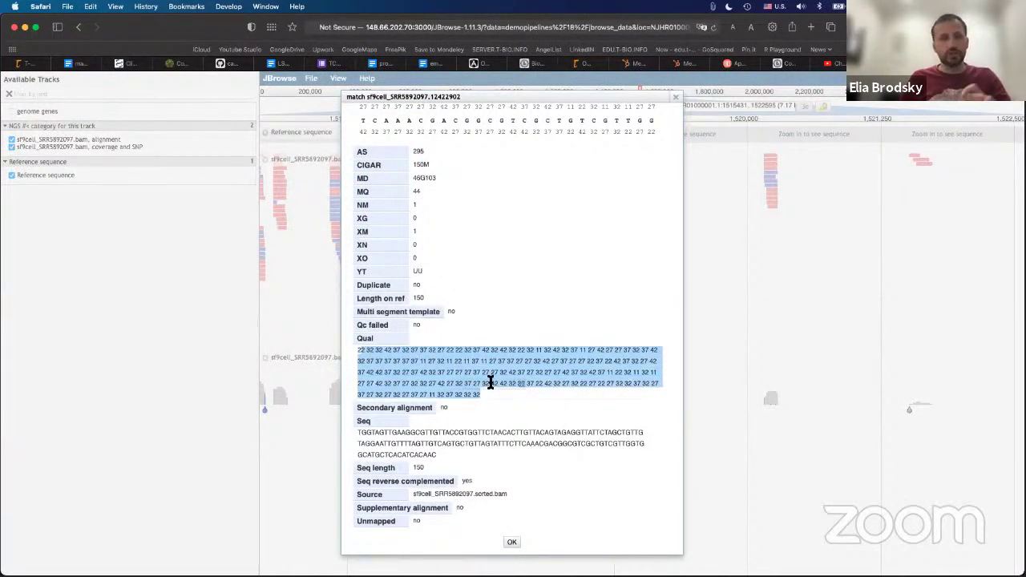
scroll(489, 383, down, 1)
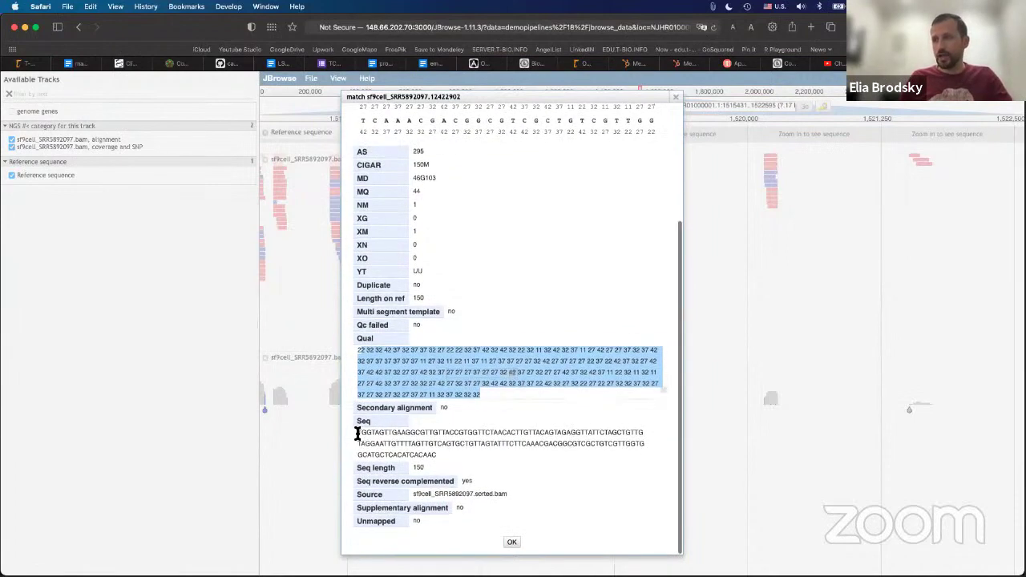
drag(357, 434, 433, 470)
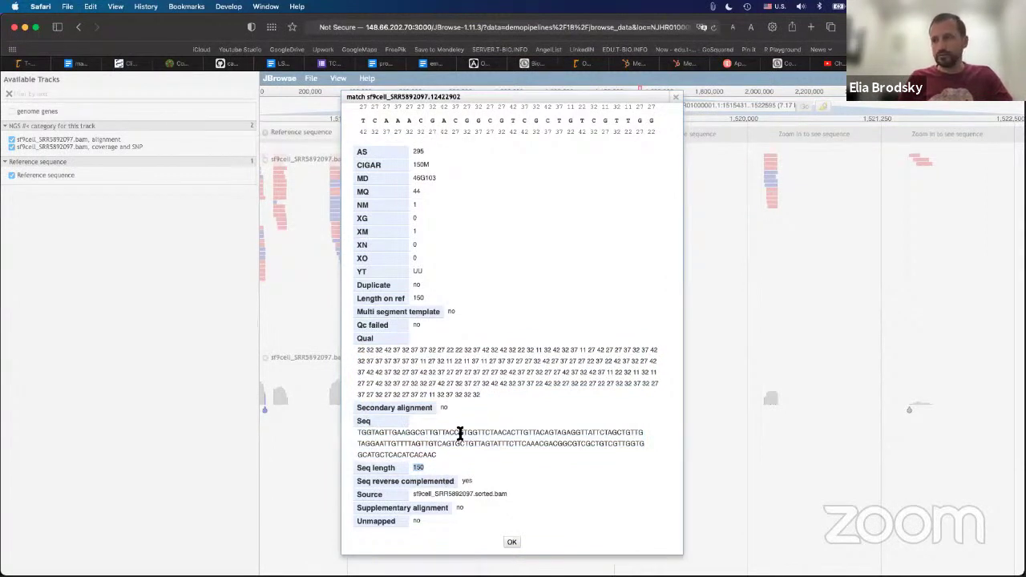
drag(436, 455, 357, 433)
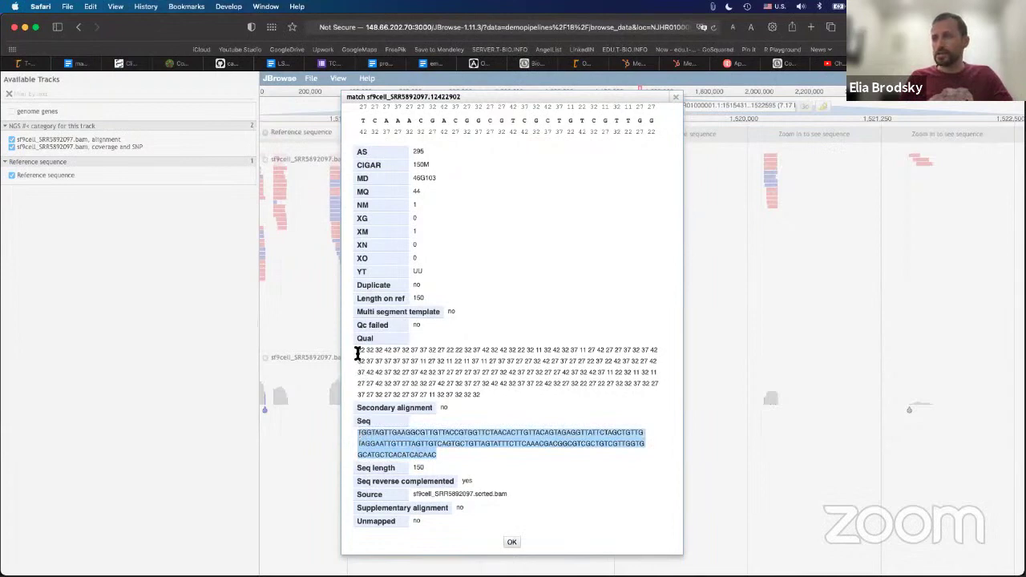
click(321, 362)
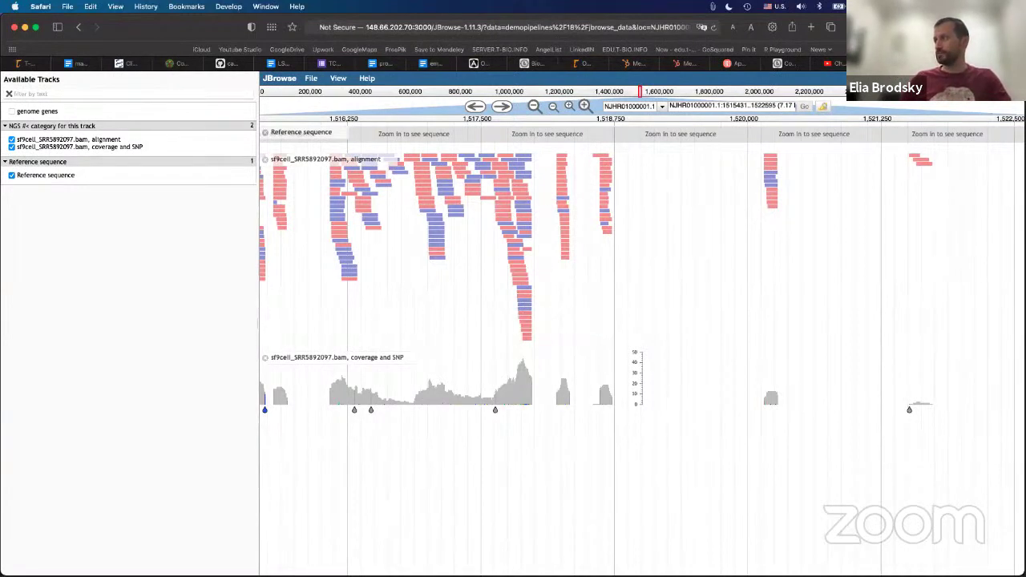
From the results page, go to Areas of Analysis, expand RNA-seq/chip, and open DEMO: RNA-seq (cell-line project)
key(super+bracketleft)
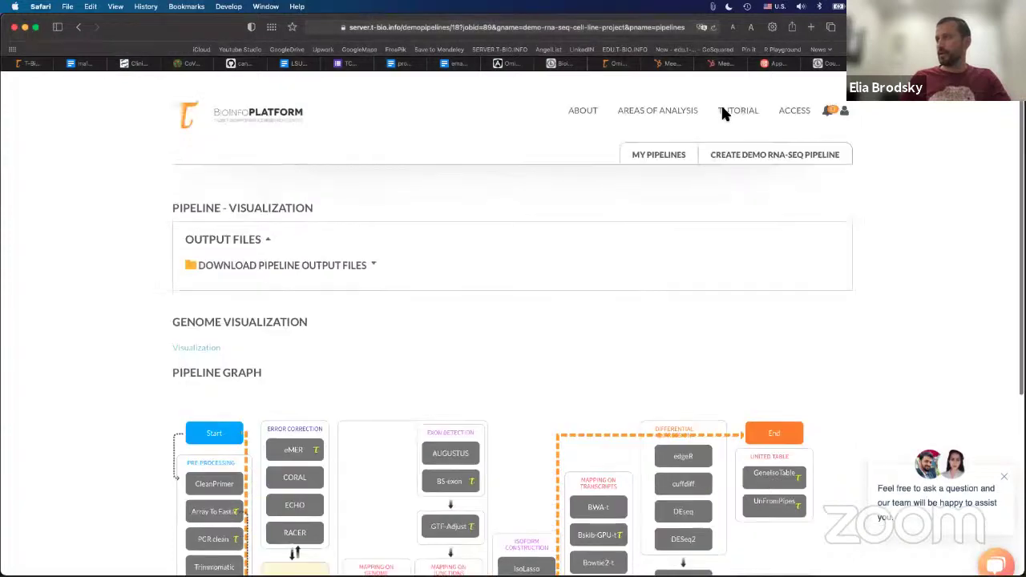
scroll(720, 112, down, 1)
click(657, 92)
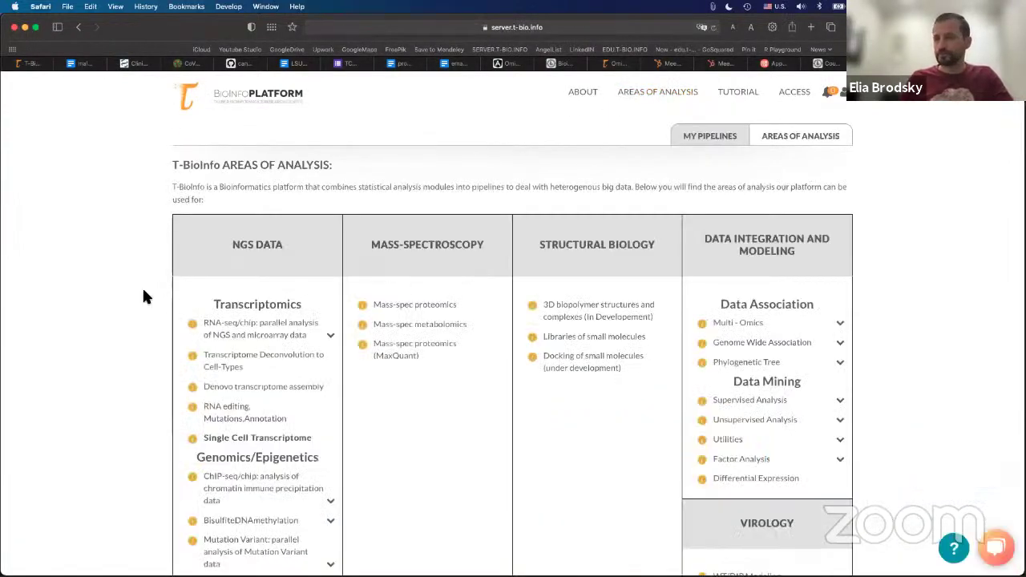
scroll(145, 298, down, 2)
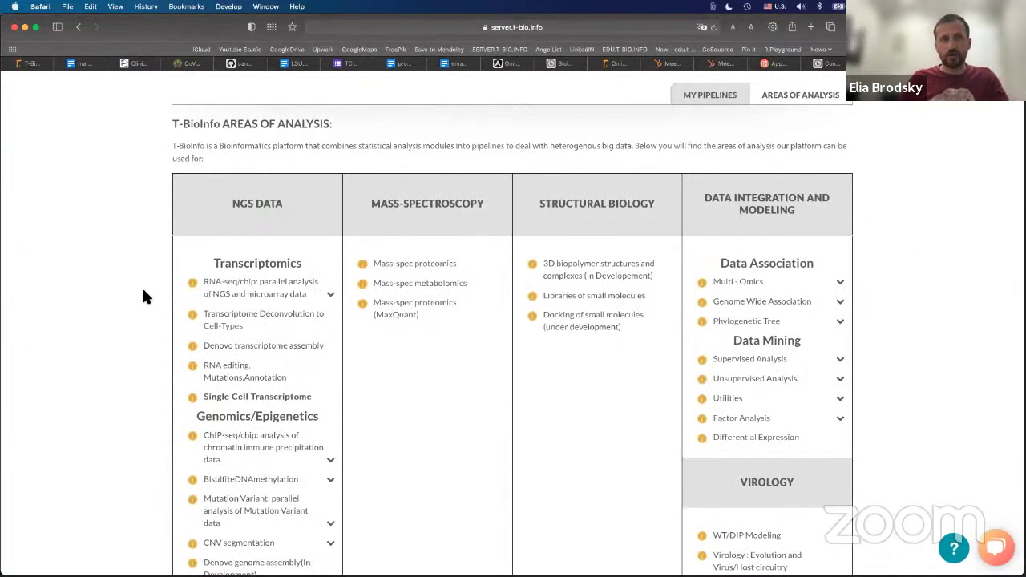
click(329, 296)
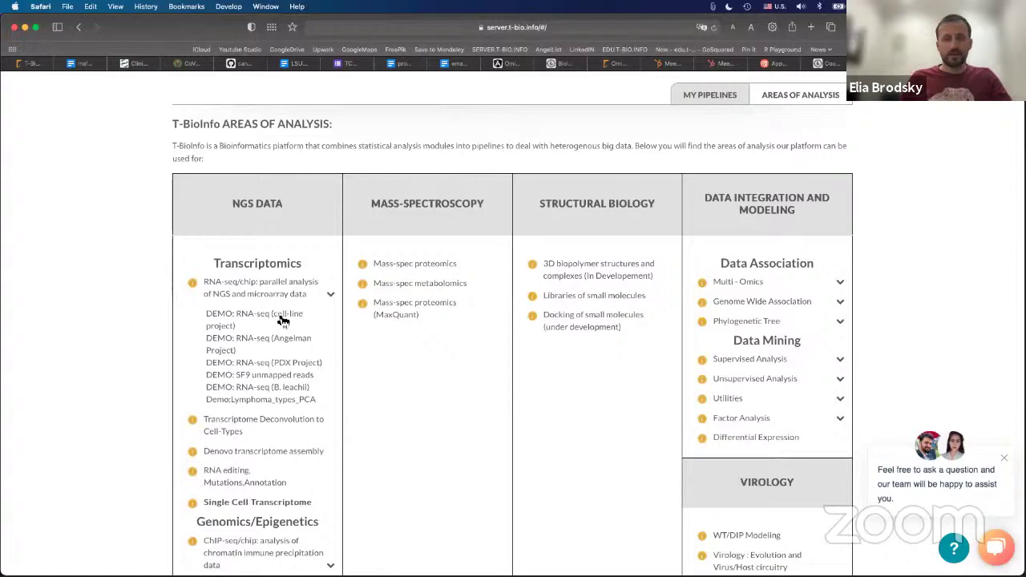
click(287, 319)
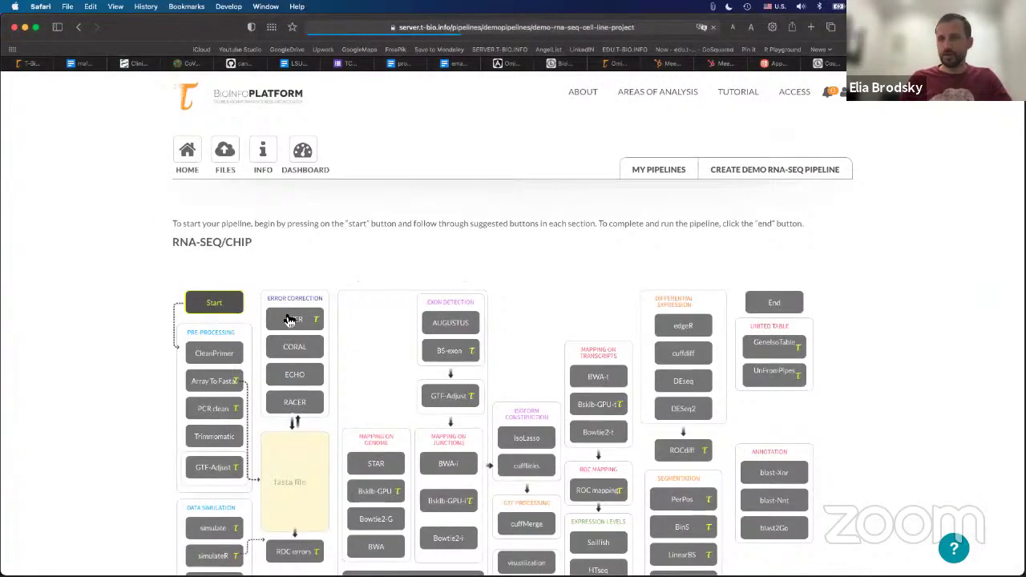
Start the demo pipeline, dismiss the Demo Pipeline Job Tutorial, and return to Areas of Analysis
scroll(267, 274, down, 3)
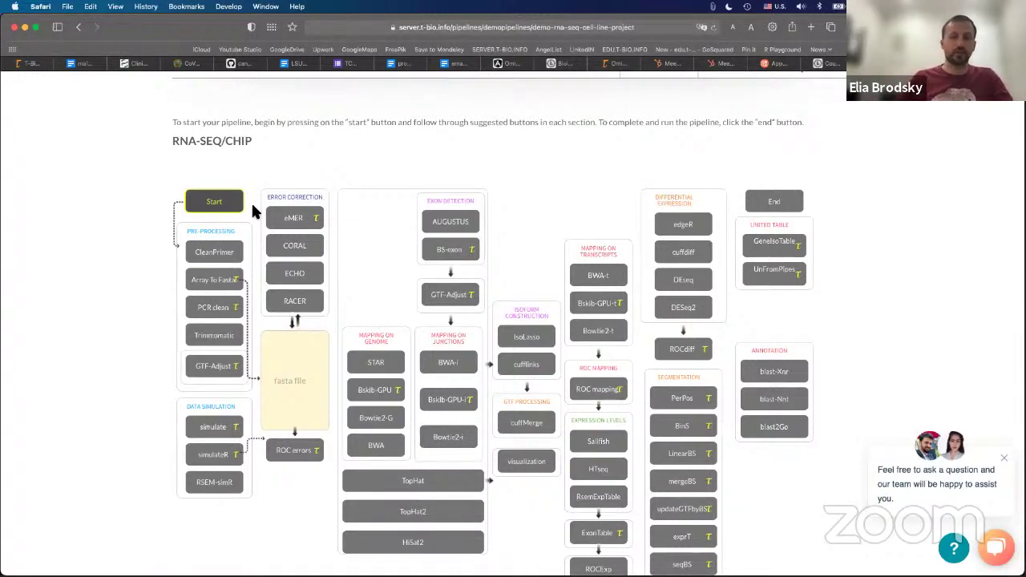
click(233, 206)
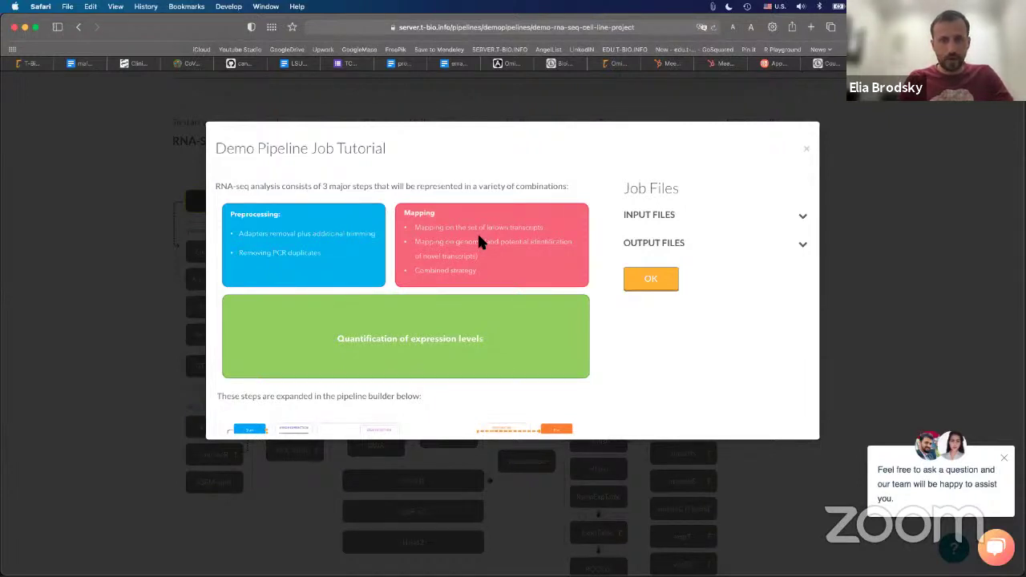
scroll(650, 286, down, 1)
click(651, 282)
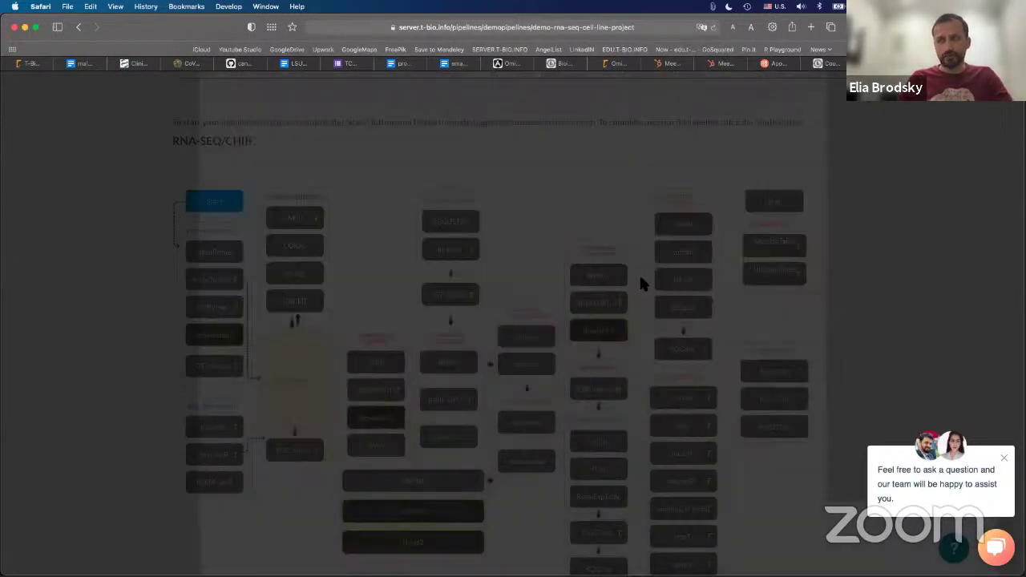
scroll(642, 282, up, 3)
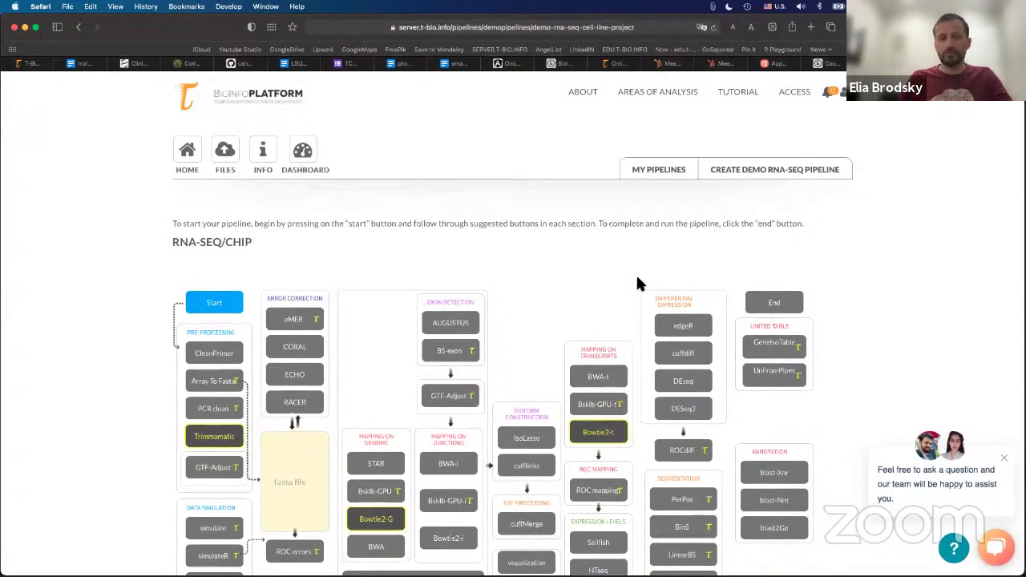
click(643, 92)
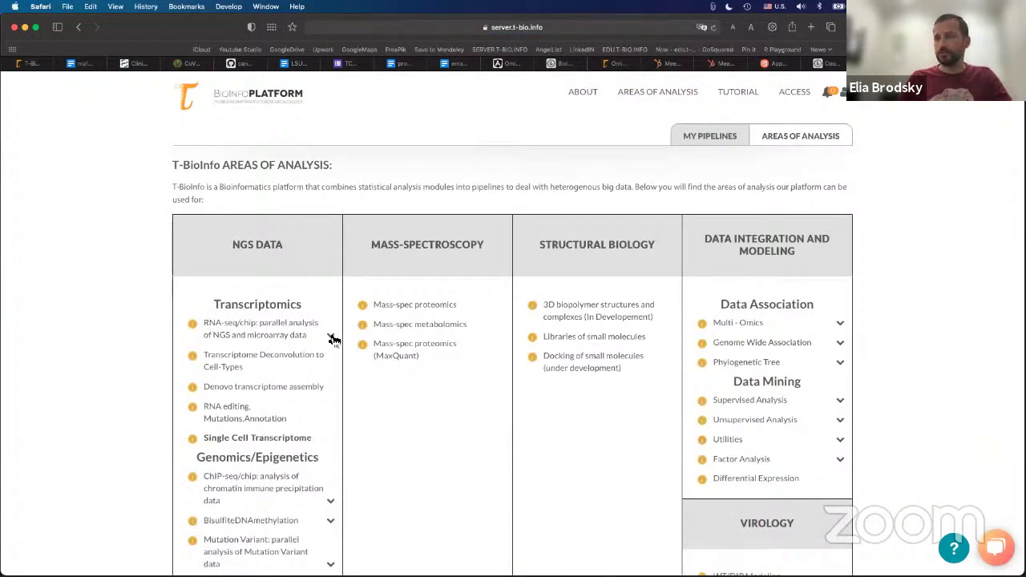
Reopen DEMO: RNA-seq (cell-line project) and run Start, Bowtie2-G, visualization, End
click(332, 337)
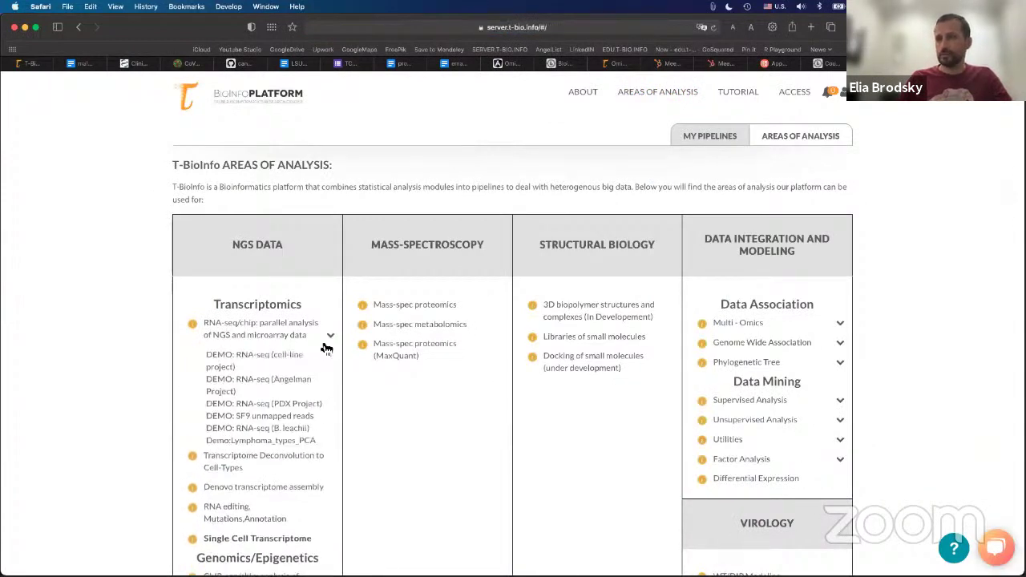
click(256, 358)
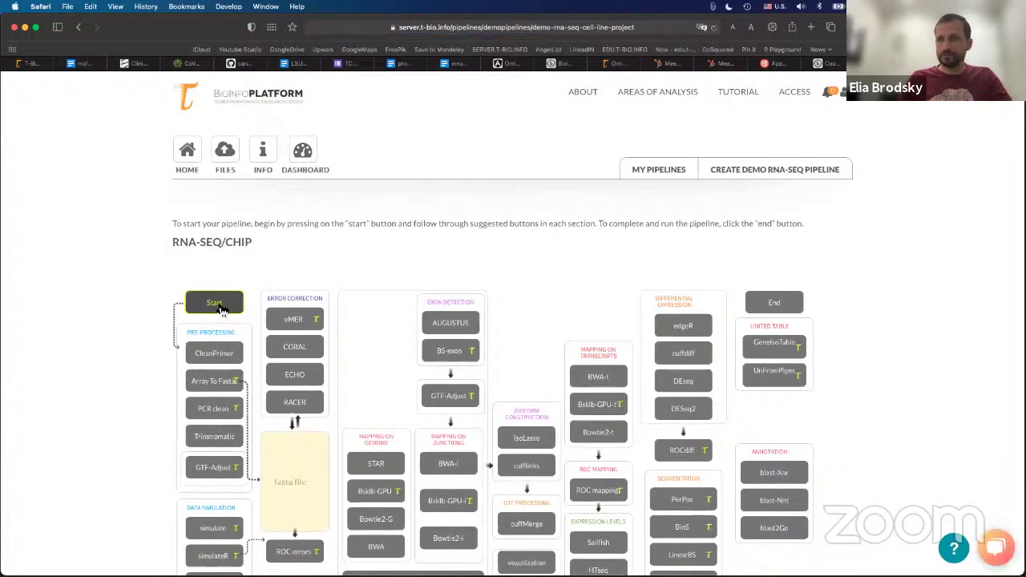
click(218, 304)
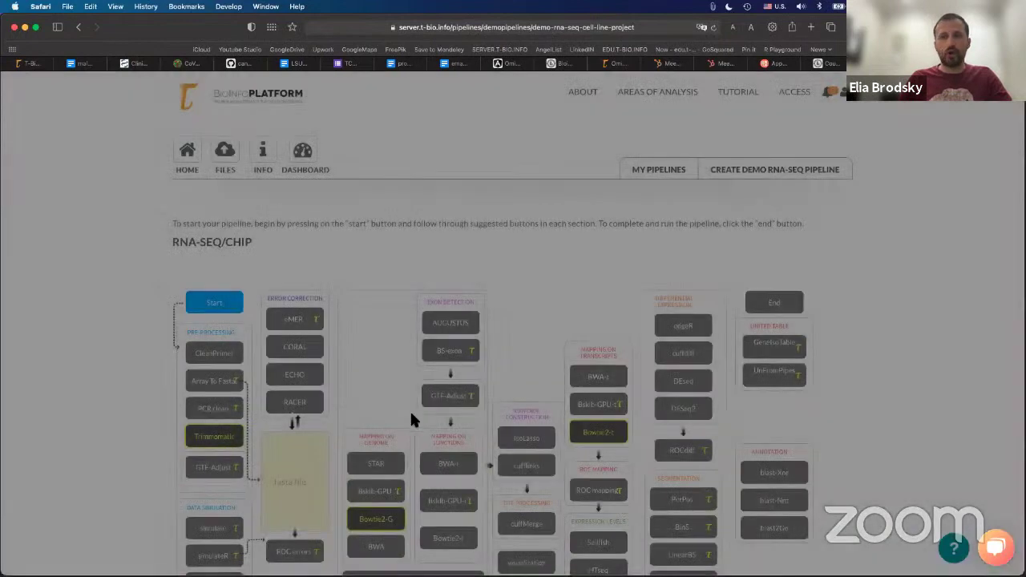
scroll(649, 368, down, 3)
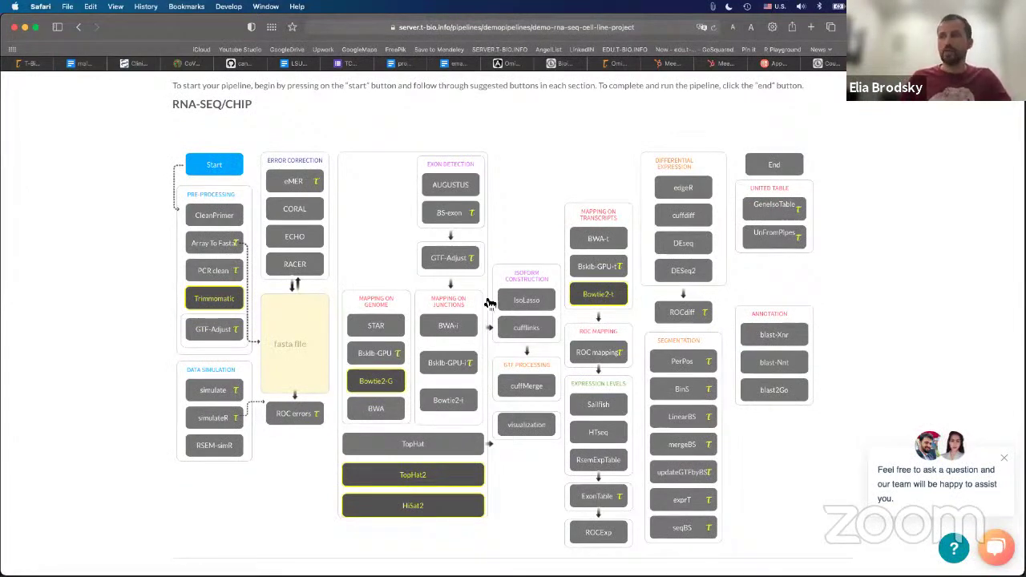
click(372, 391)
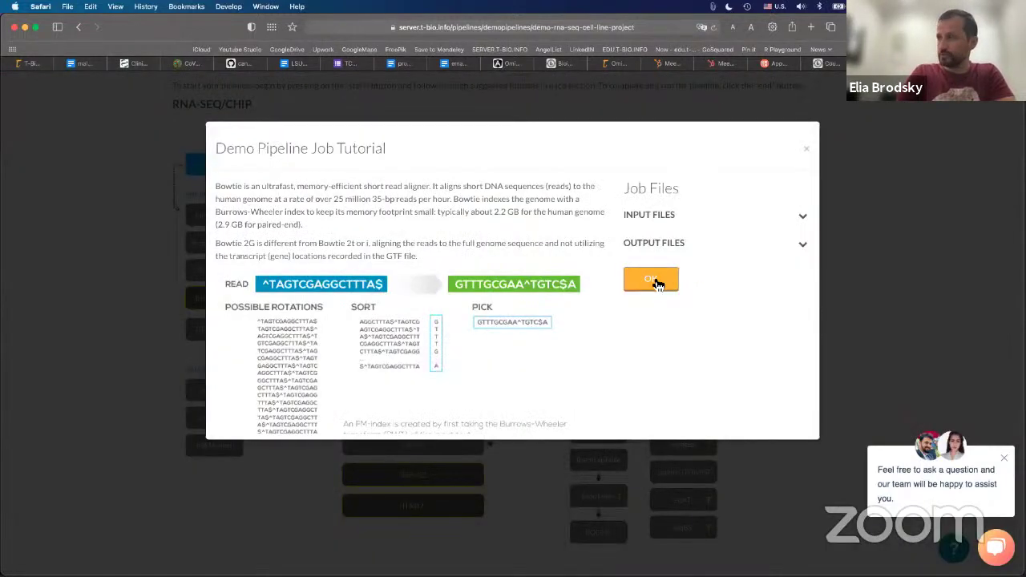
click(655, 282)
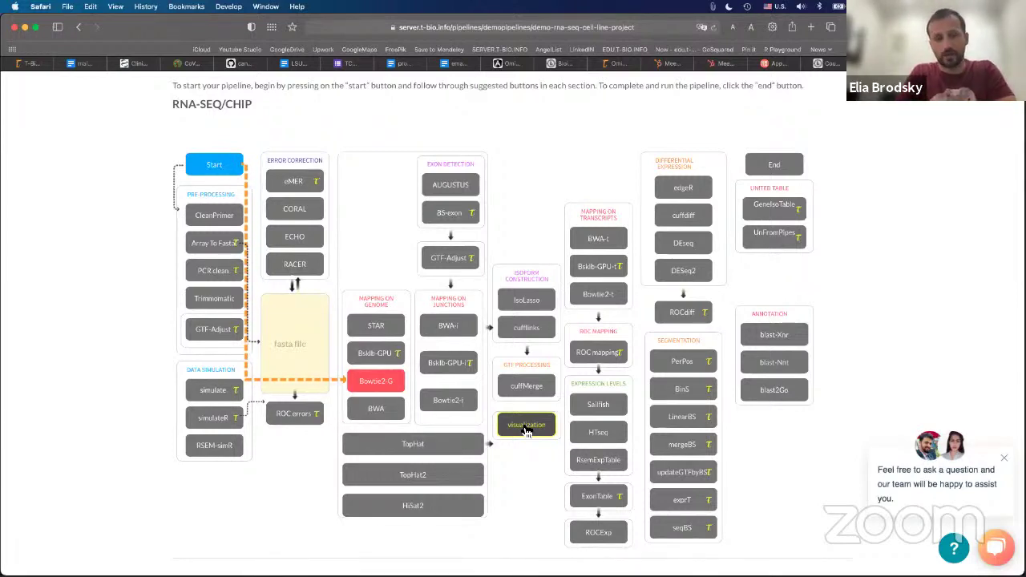
click(524, 427)
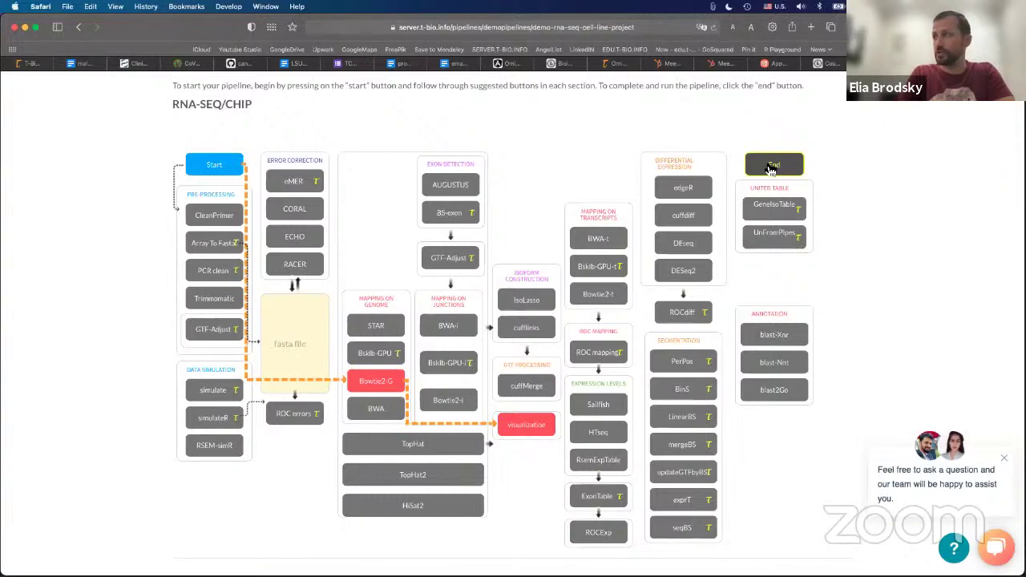
click(771, 165)
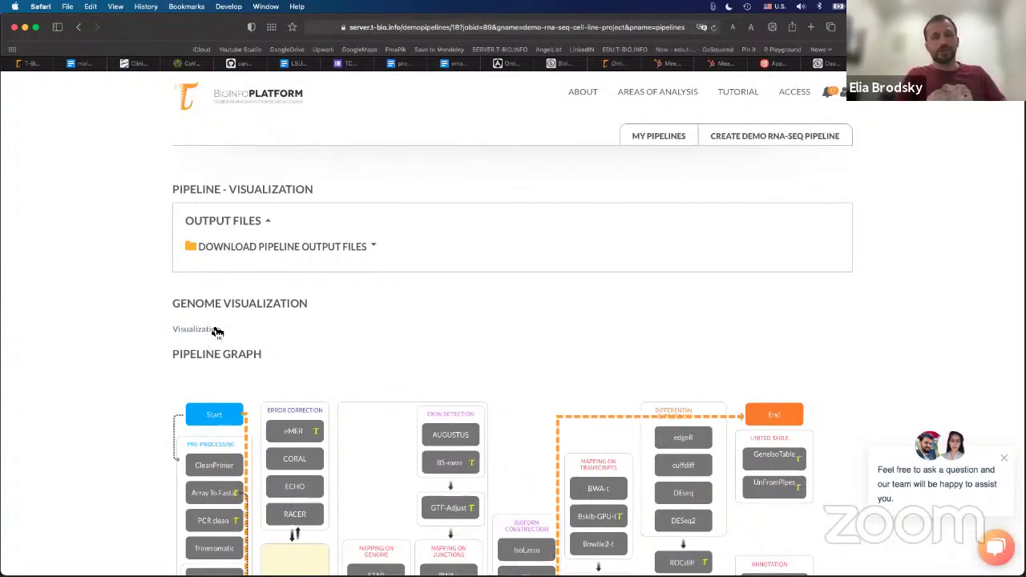
View the SF9 read alignment on contig NJHR01000001.1 in JBrowse, select the contig name, and start a new tab
click(211, 331)
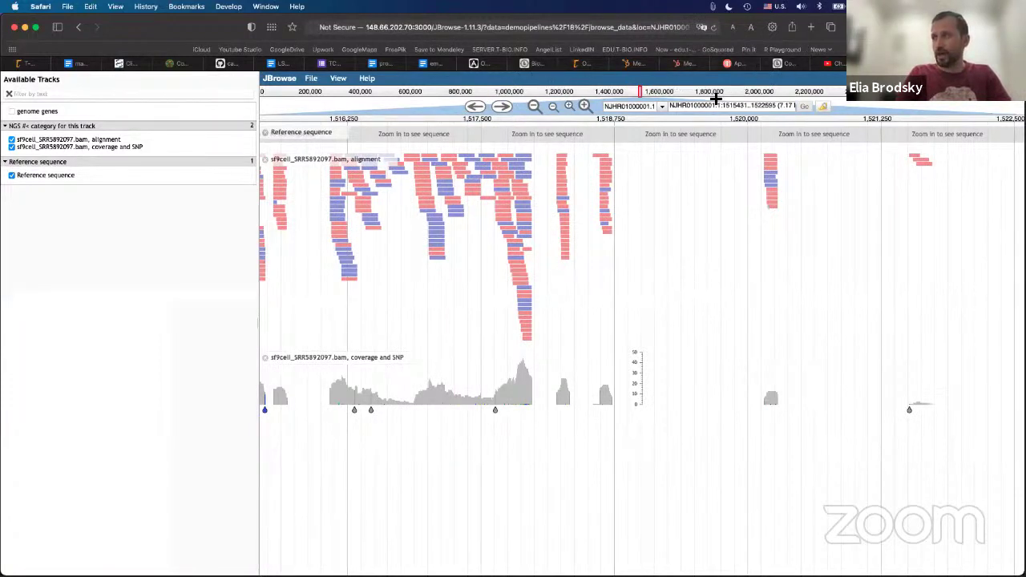
click(663, 108)
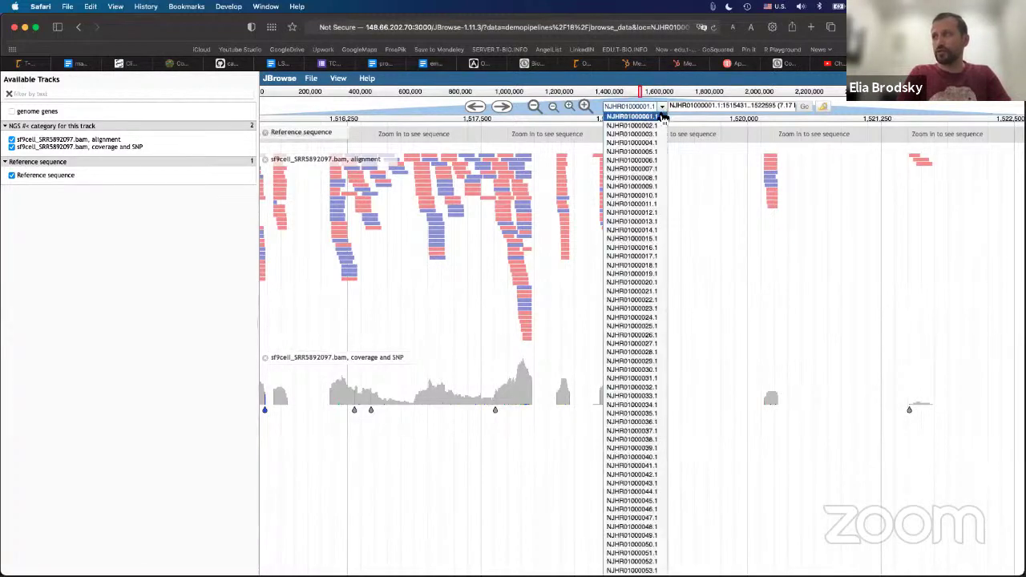
click(664, 114)
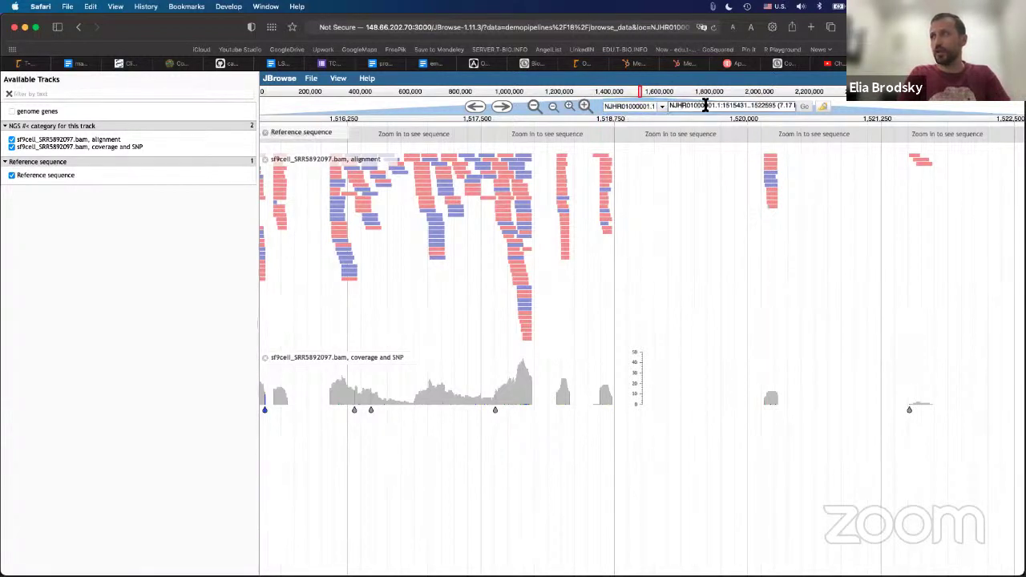
drag(720, 108, 666, 105)
key(super+c)
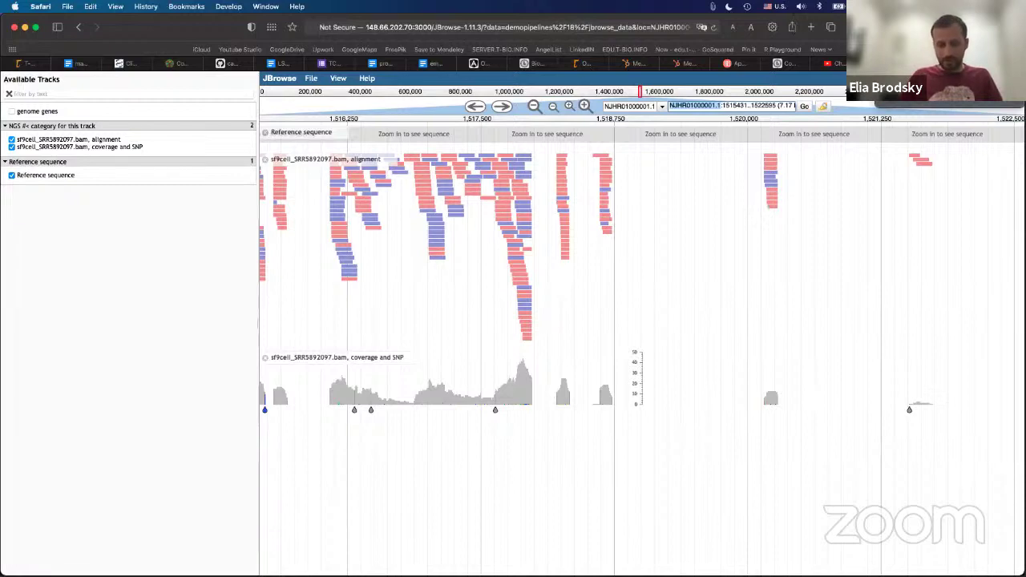
key(super+t)
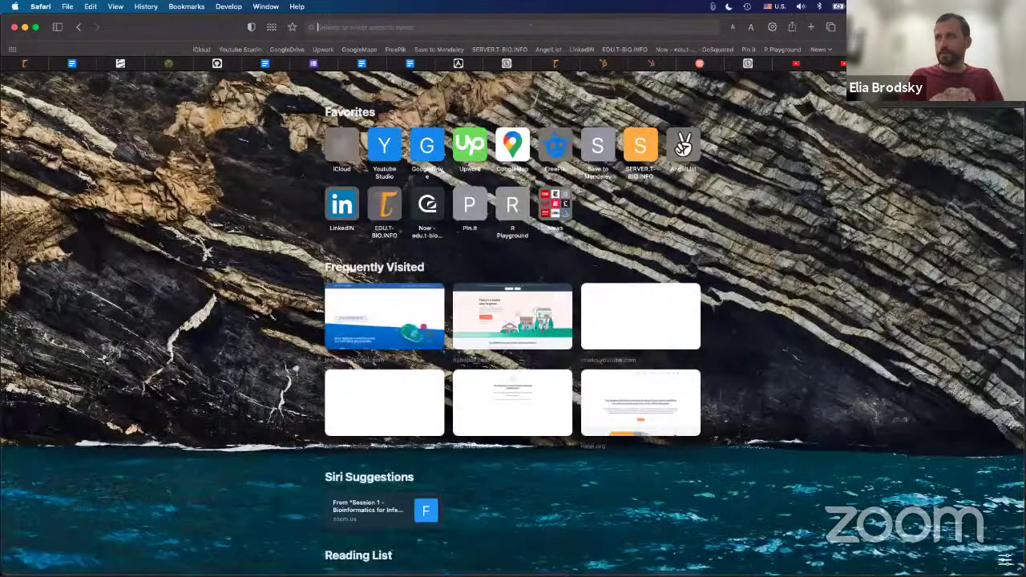
Search NCBI for NJHR01000001.1 and open the Spodoptera frugiperda Sf9 scaffold1 nucleotide record
text(ncbi.nlm.nih.gov)
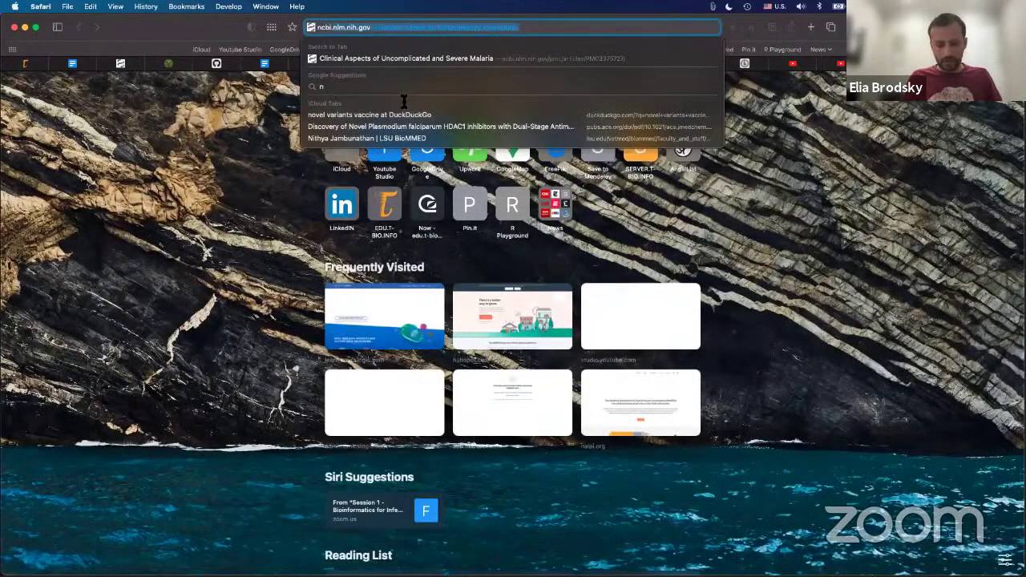
key(Return)
key(super+v)
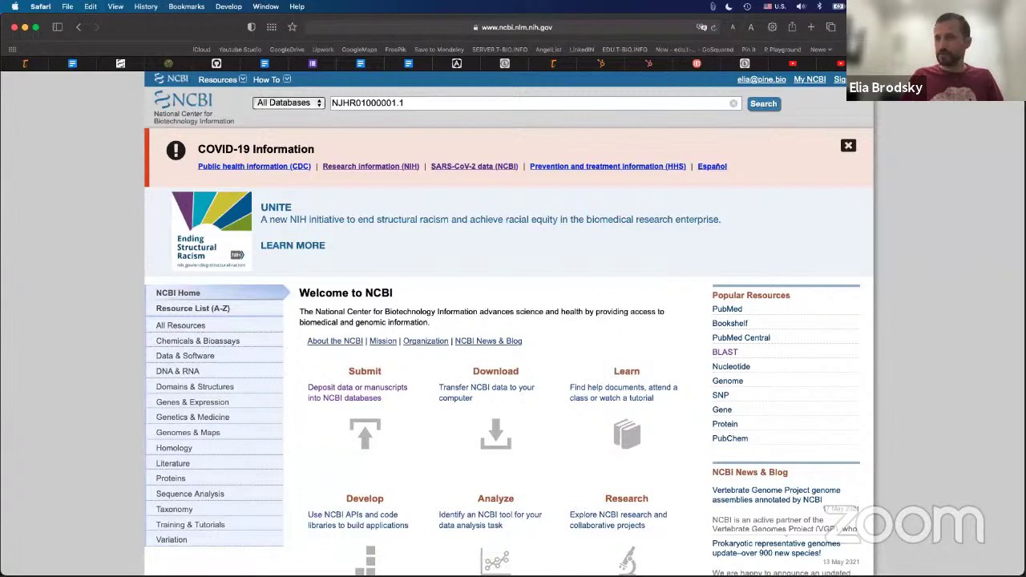
key(Return)
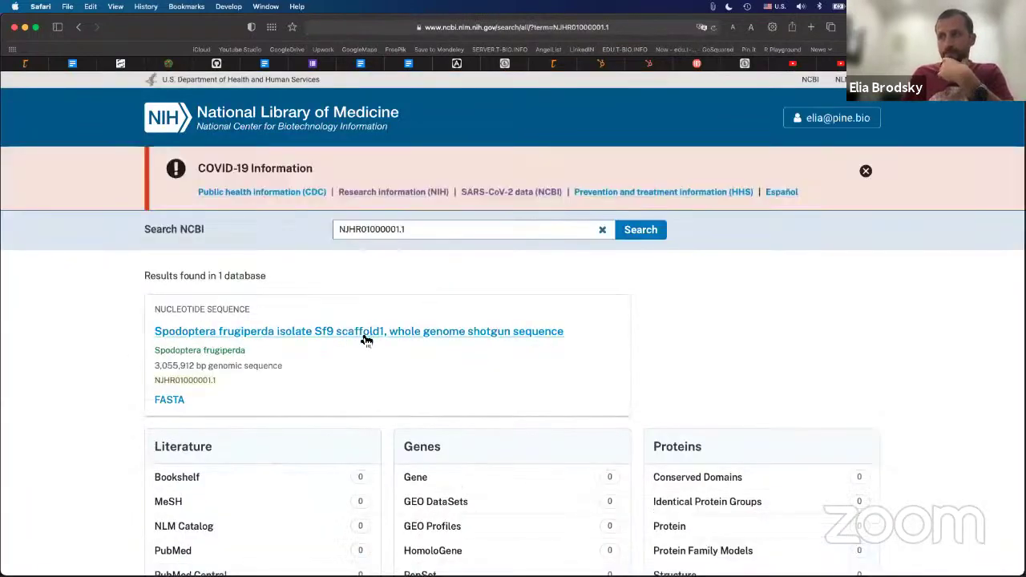
click(365, 341)
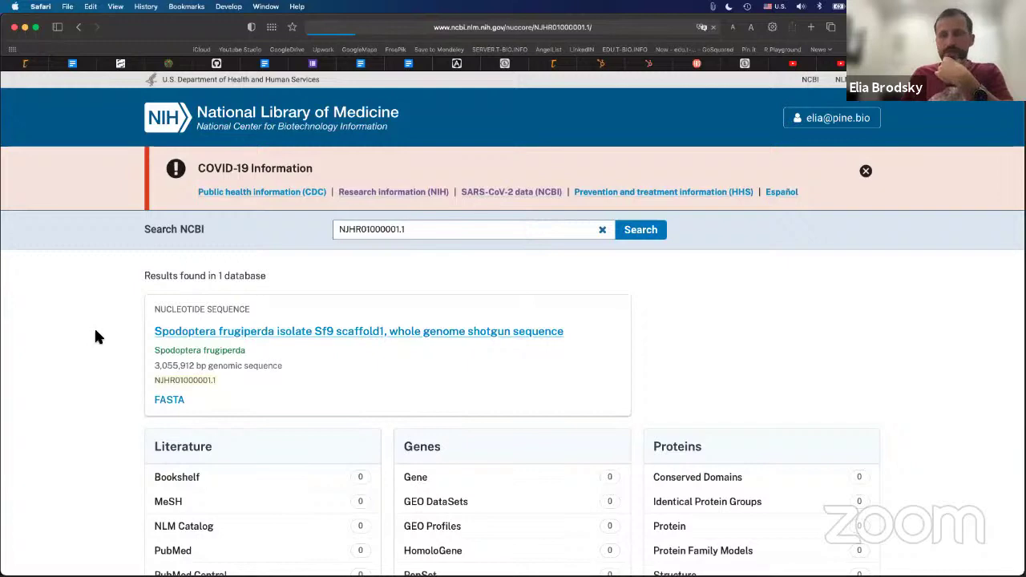
click(177, 337)
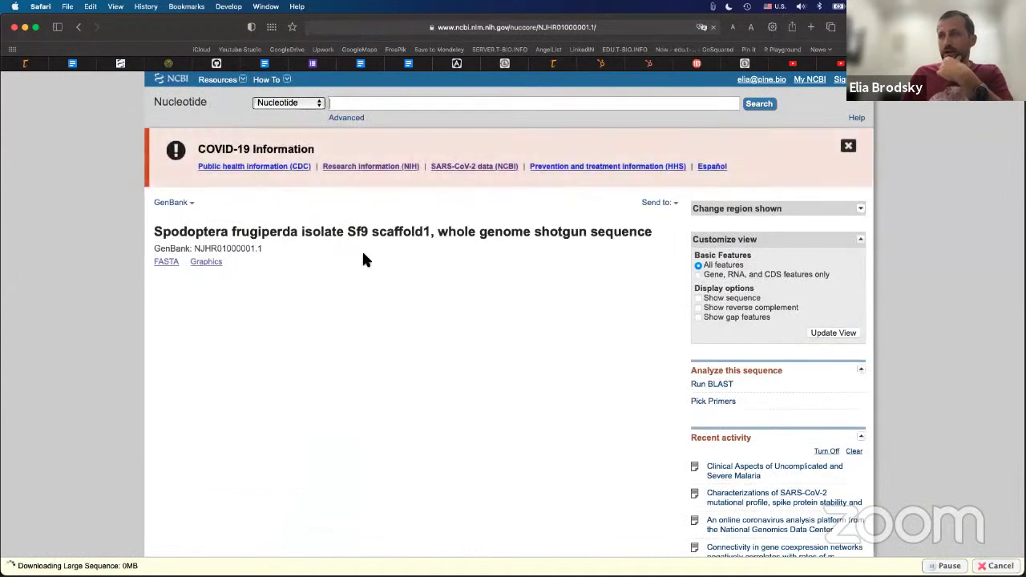
scroll(362, 249, down, 1)
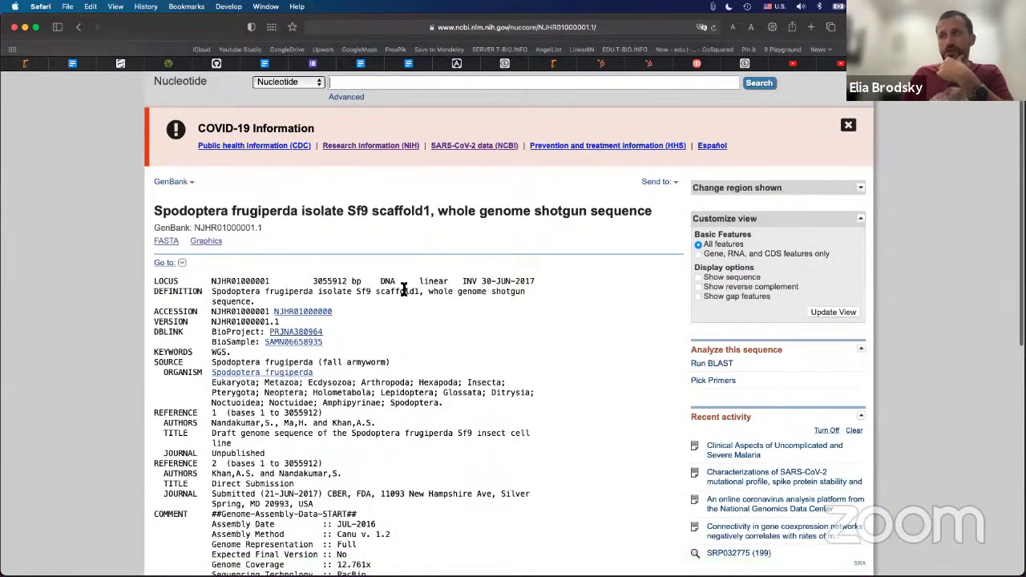
Open the linked BioProject PRJNA380964, then switch back to the JBrowse alignment tab
click(296, 332)
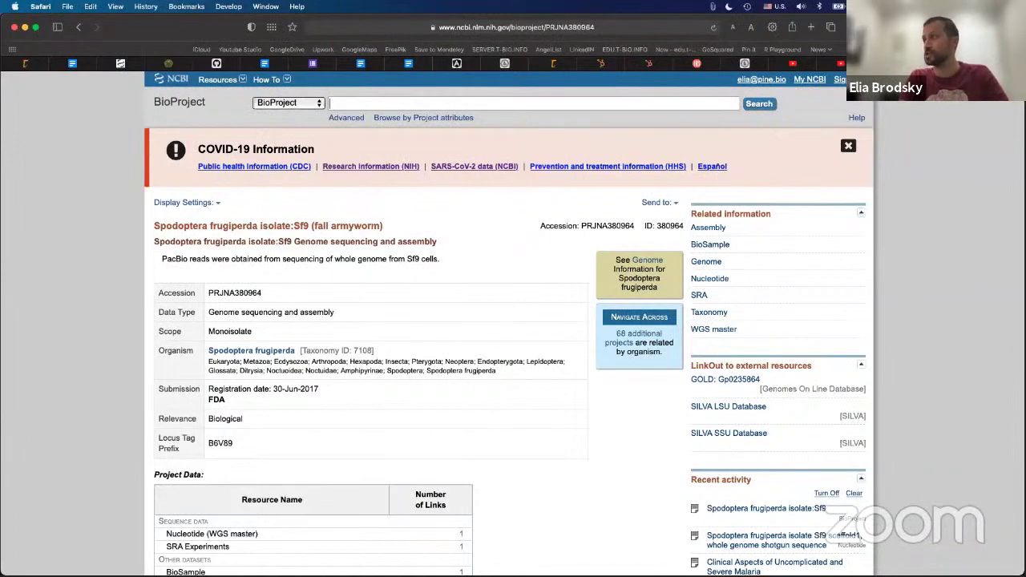
key(ctrl+Tab)
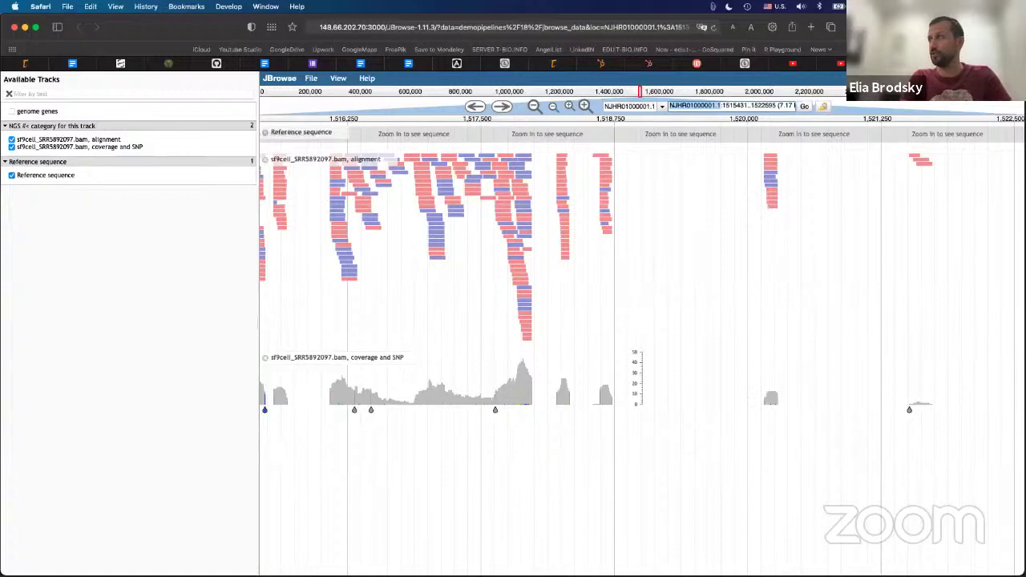
Close the JBrowse tab, list the RNA-seq demo pipeline's three output files, then go to Areas of Analysis
key(super+w)
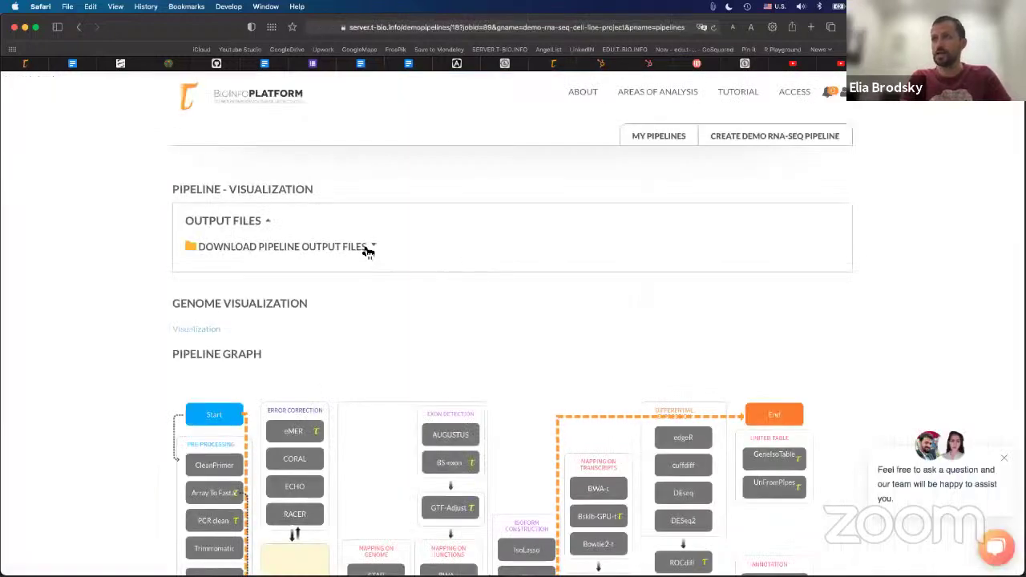
click(368, 250)
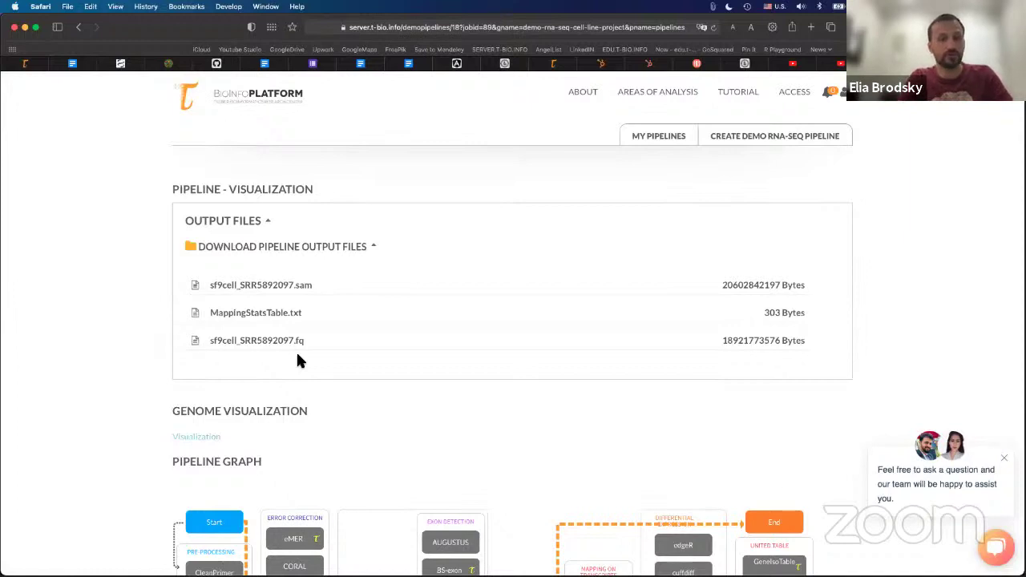
click(648, 91)
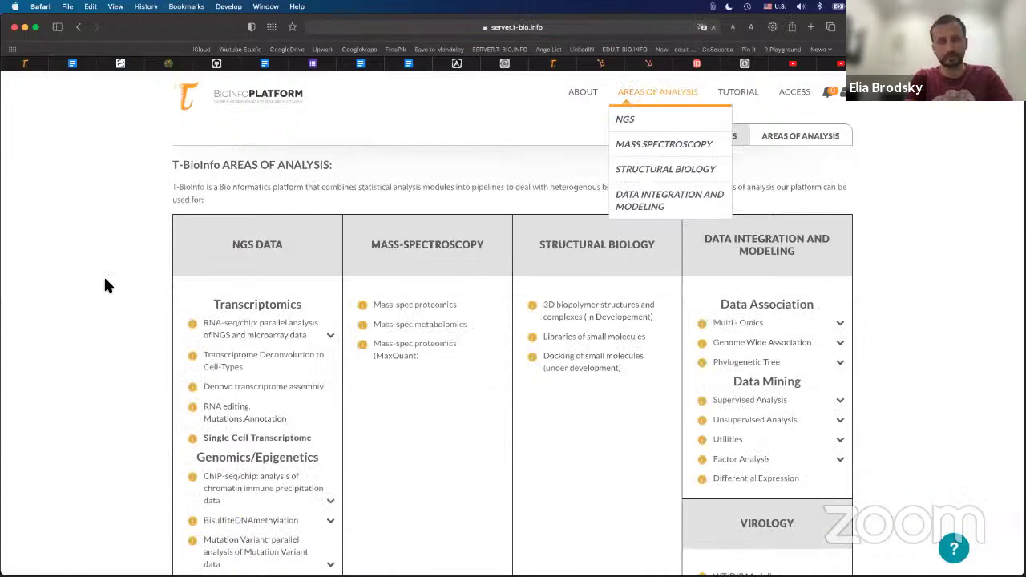
Expand Metagenomics/Microbiome and open the 'DEMO: SF9 mapping on Viral DB' pipeline page
scroll(104, 285, down, 5)
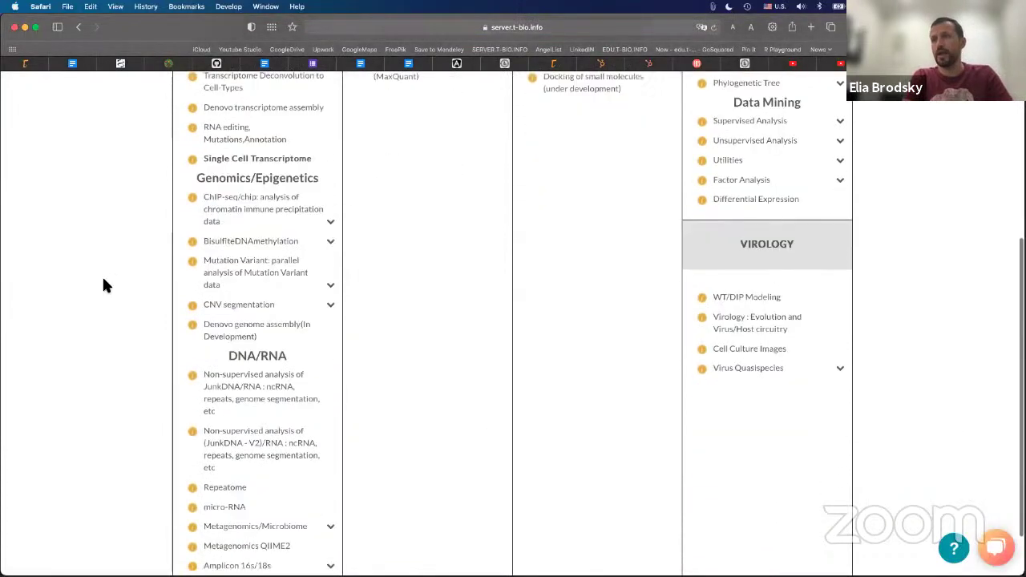
scroll(104, 286, down, 1)
click(329, 463)
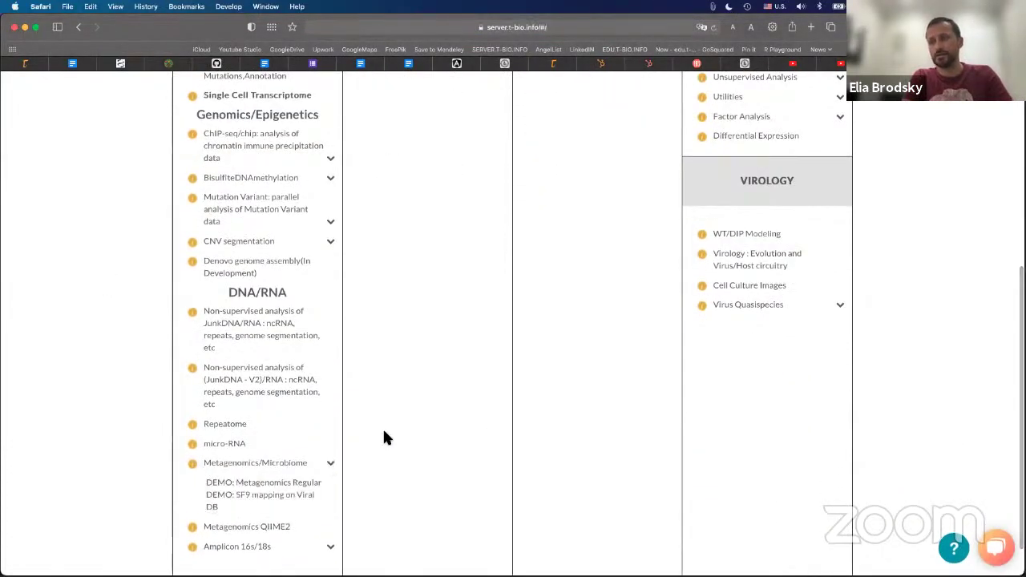
scroll(382, 436, down, 1)
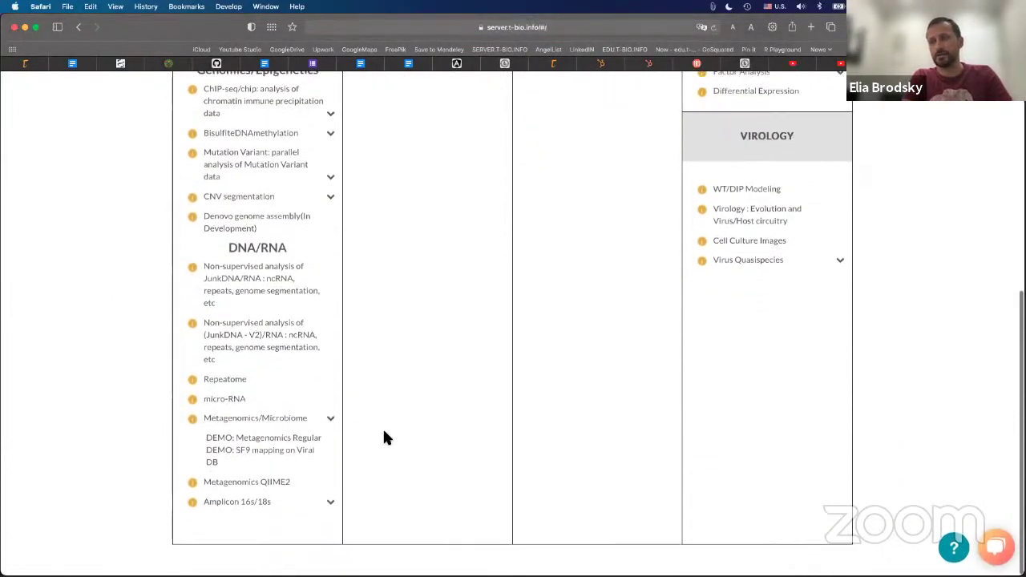
click(264, 455)
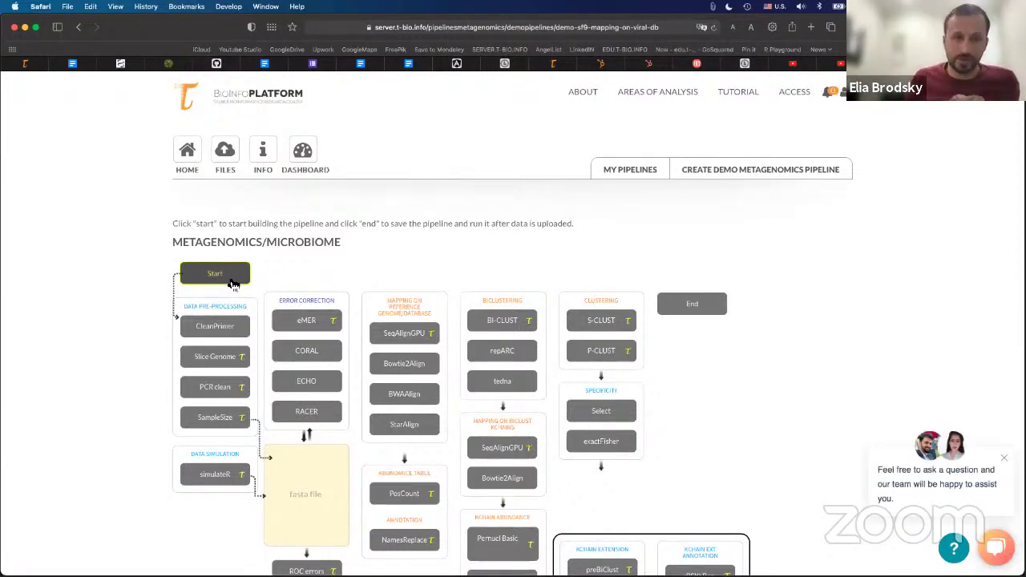
click(78, 27)
scroll(136, 208, up, 5)
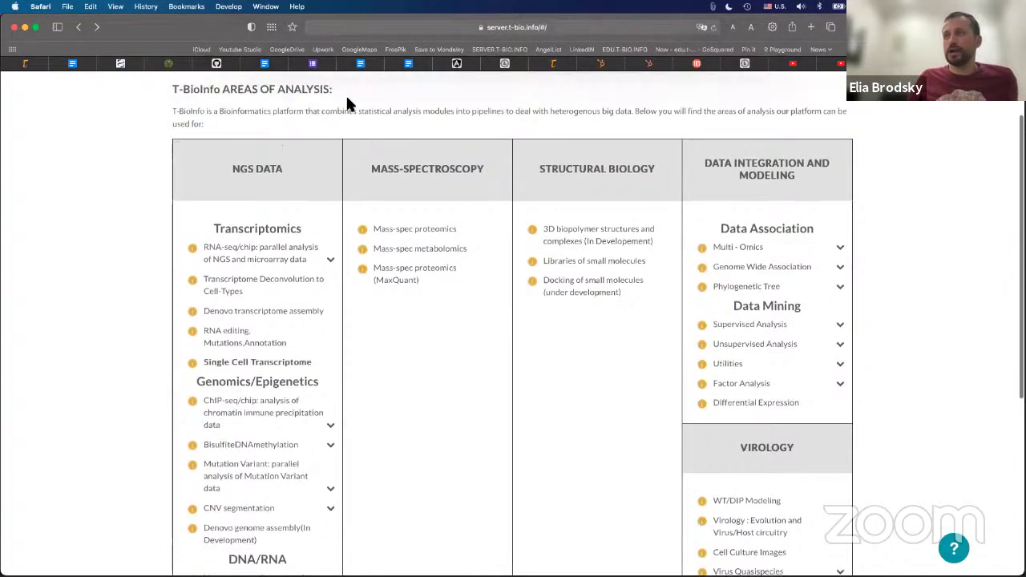
scroll(332, 137, up, 2)
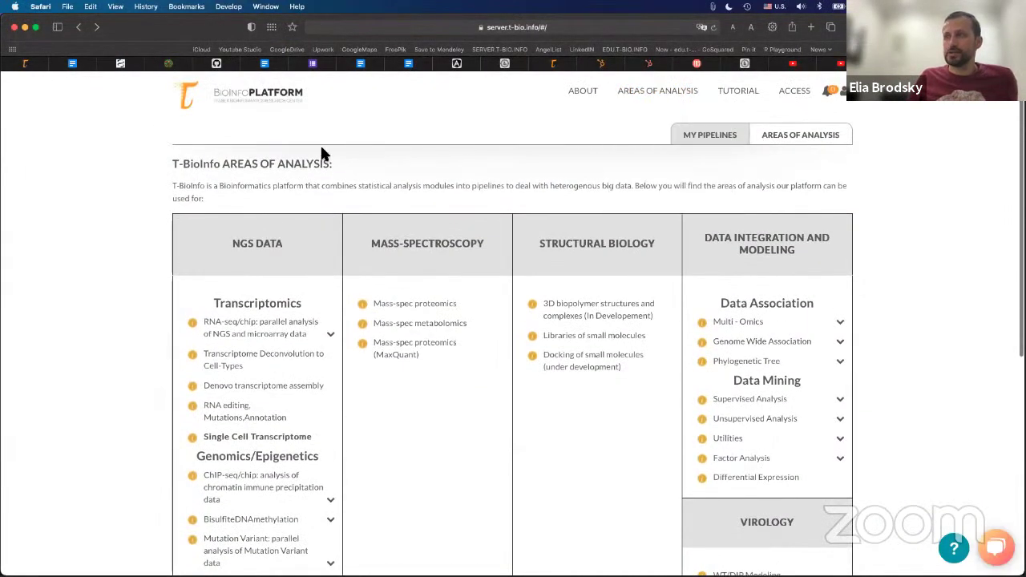
scroll(323, 154, down, 10)
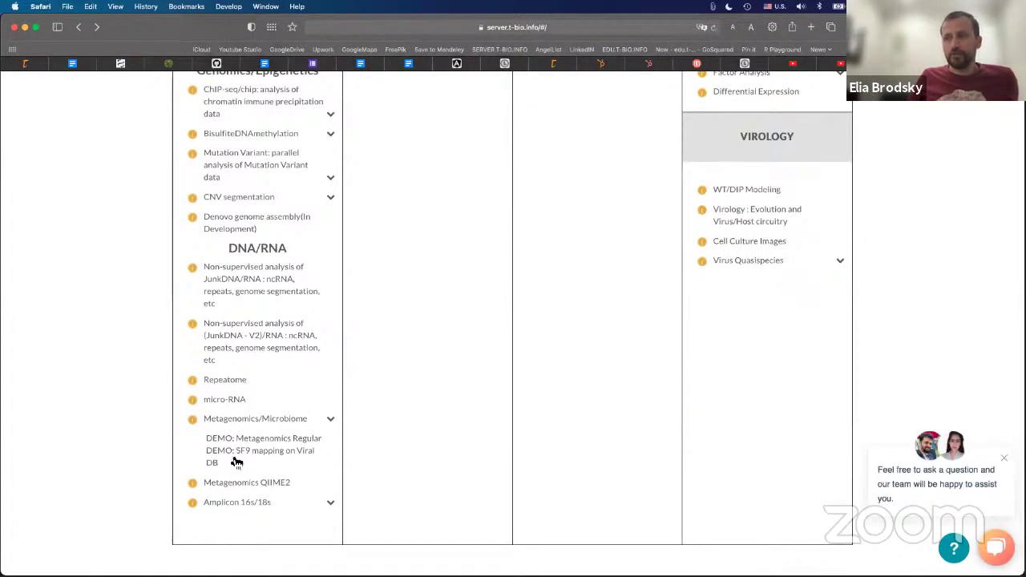
click(278, 453)
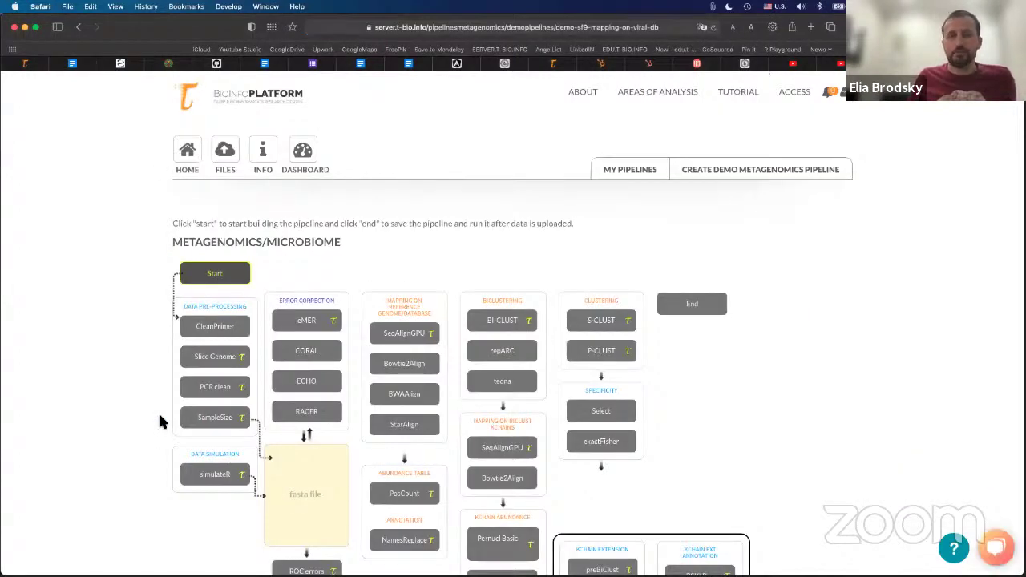
Build the pipeline from Start through Bowtie2Align and PosCount, dismissing each tutorial popup
click(229, 280)
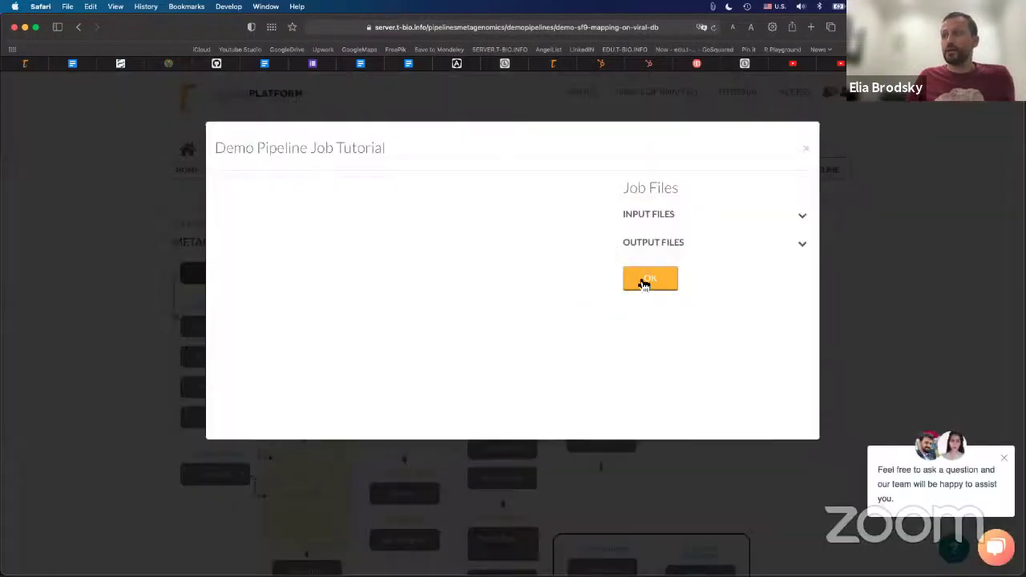
click(646, 283)
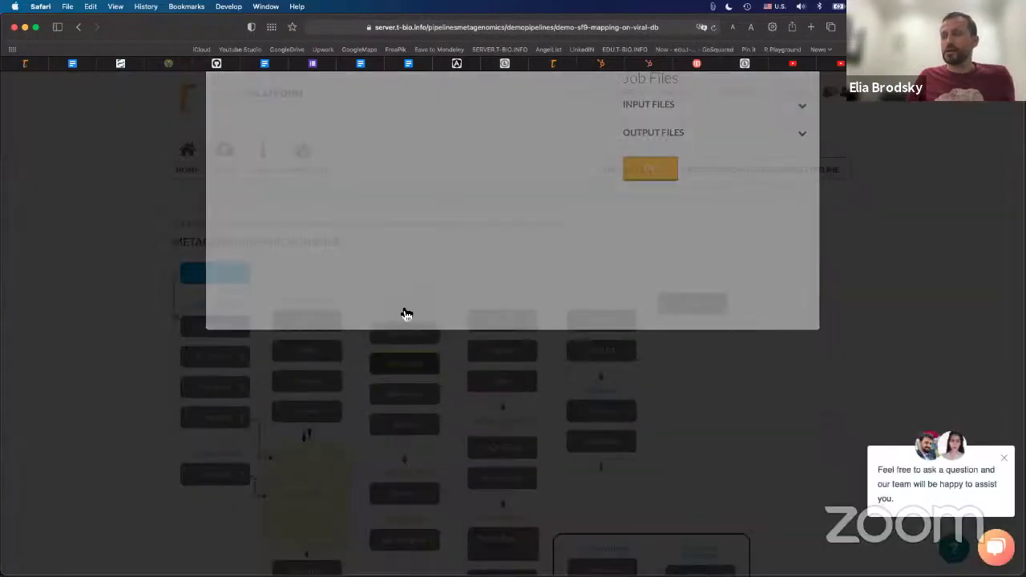
scroll(385, 285, down, 2)
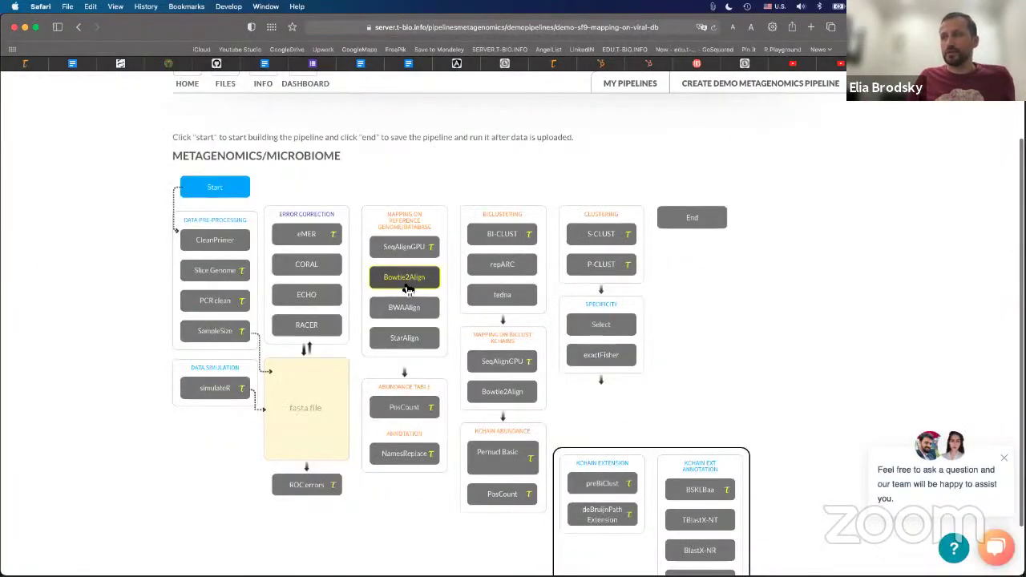
click(407, 287)
click(651, 278)
scroll(437, 324, down, 2)
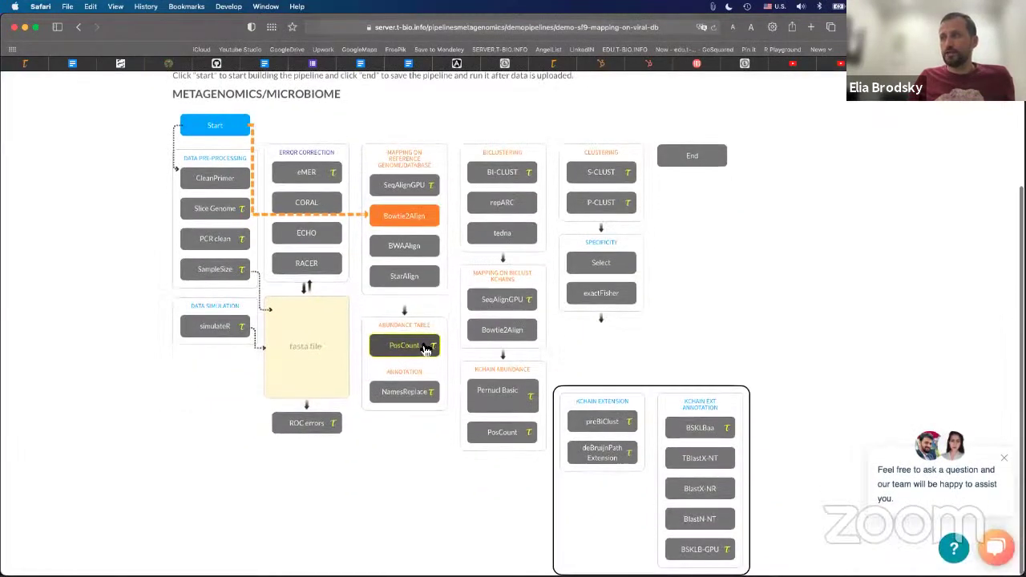
click(425, 350)
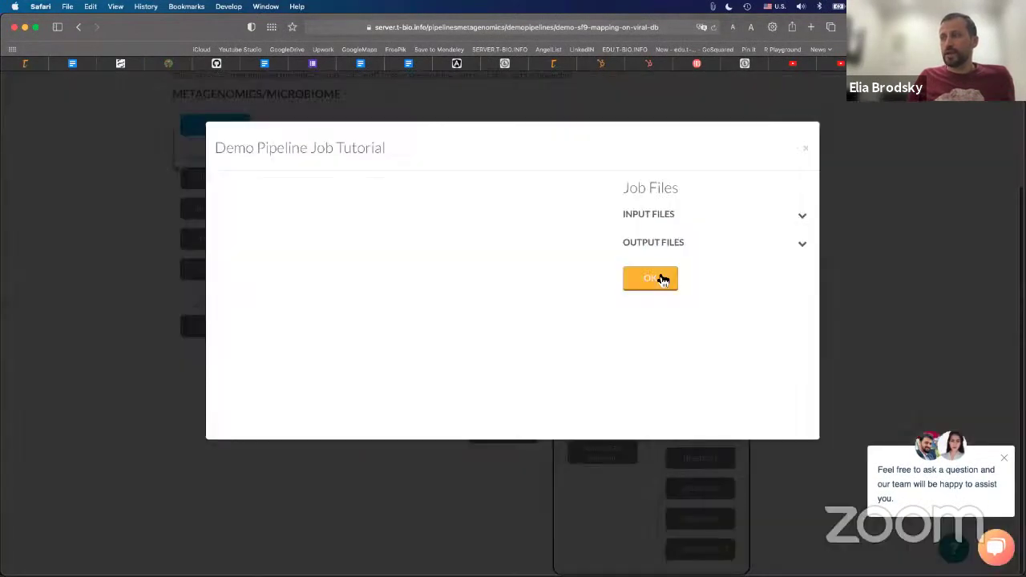
click(642, 276)
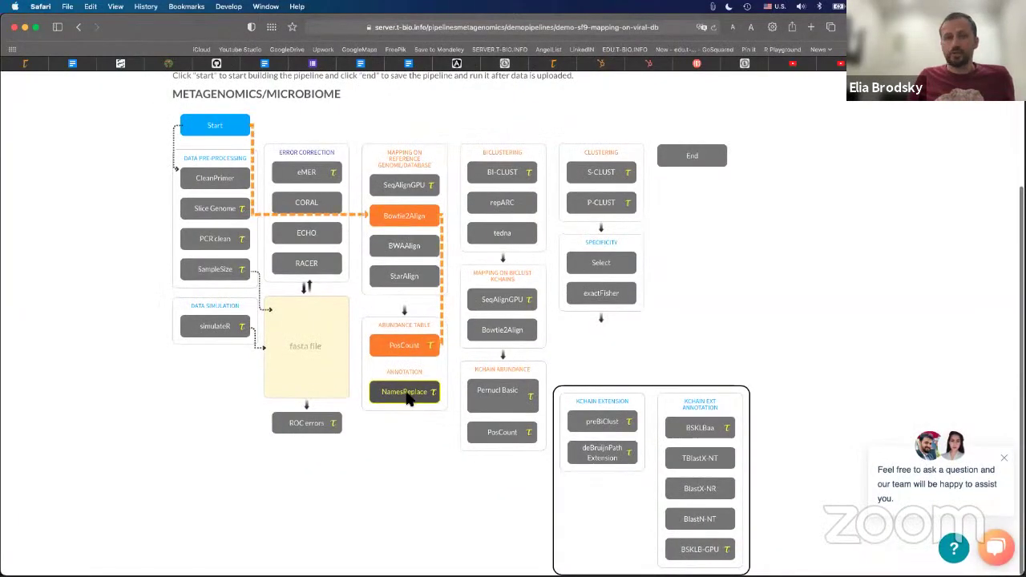
Add NamesReplace, finish at End, run the job, and list its four output files
click(407, 393)
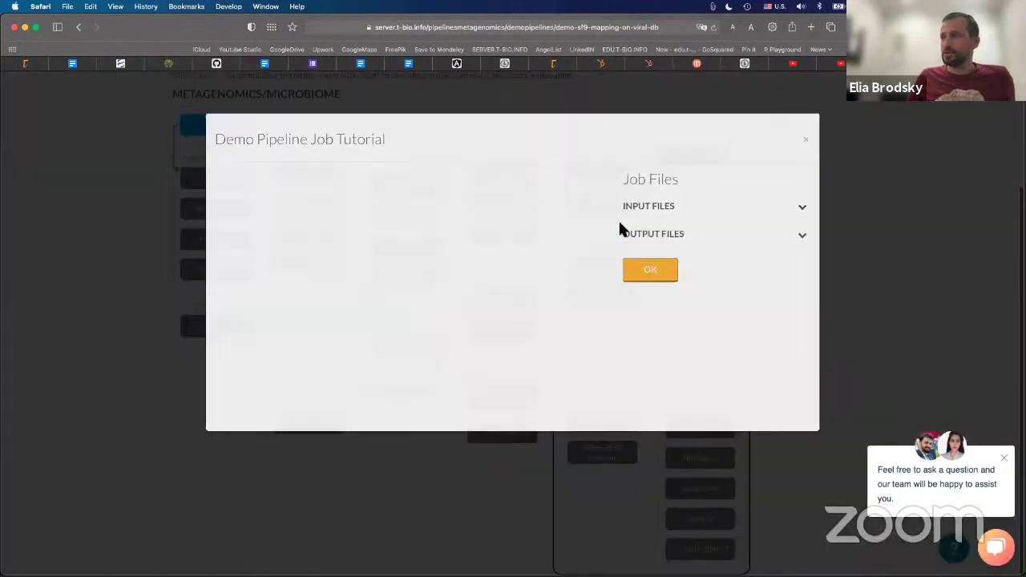
click(648, 266)
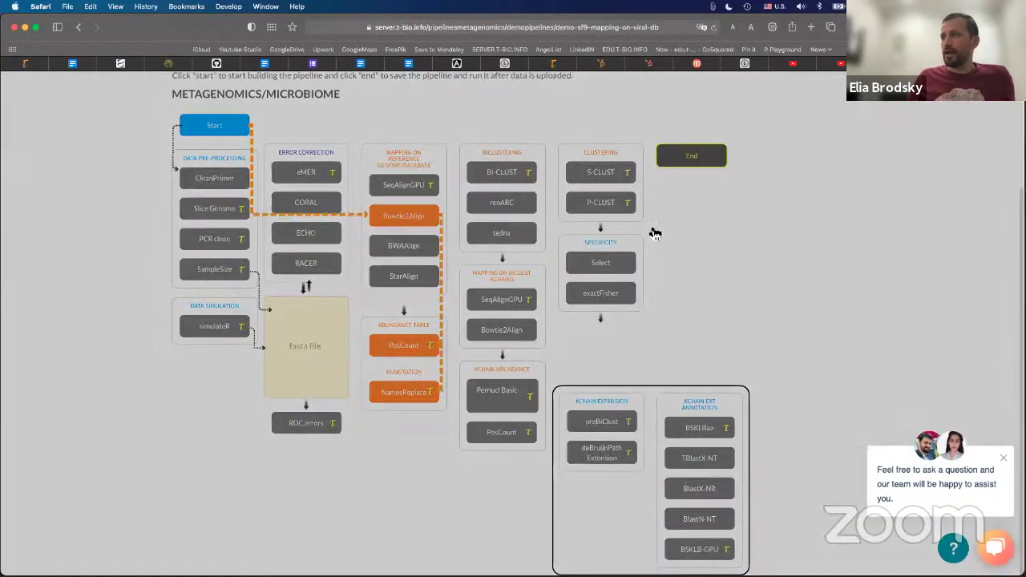
click(638, 281)
click(651, 280)
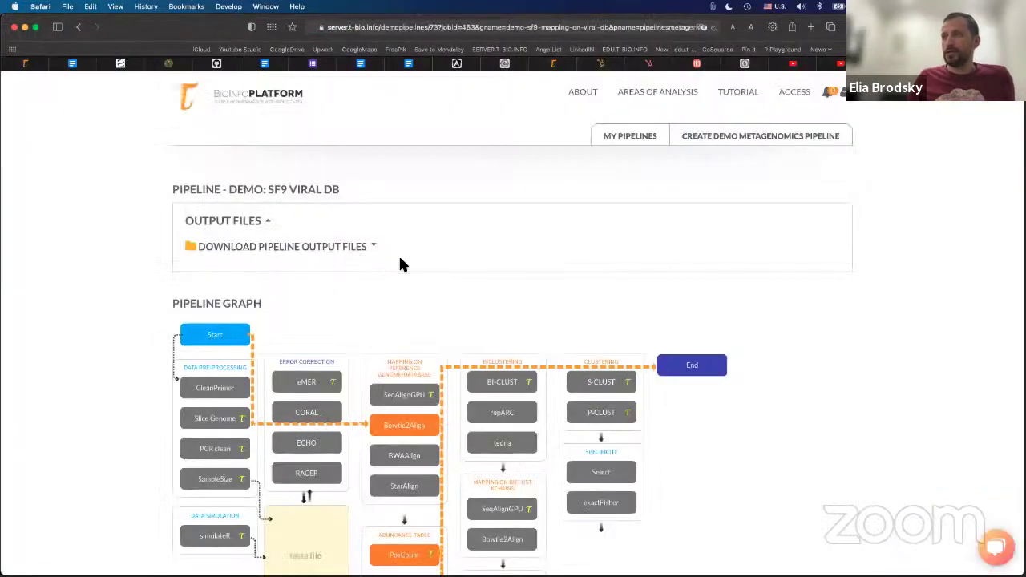
click(398, 254)
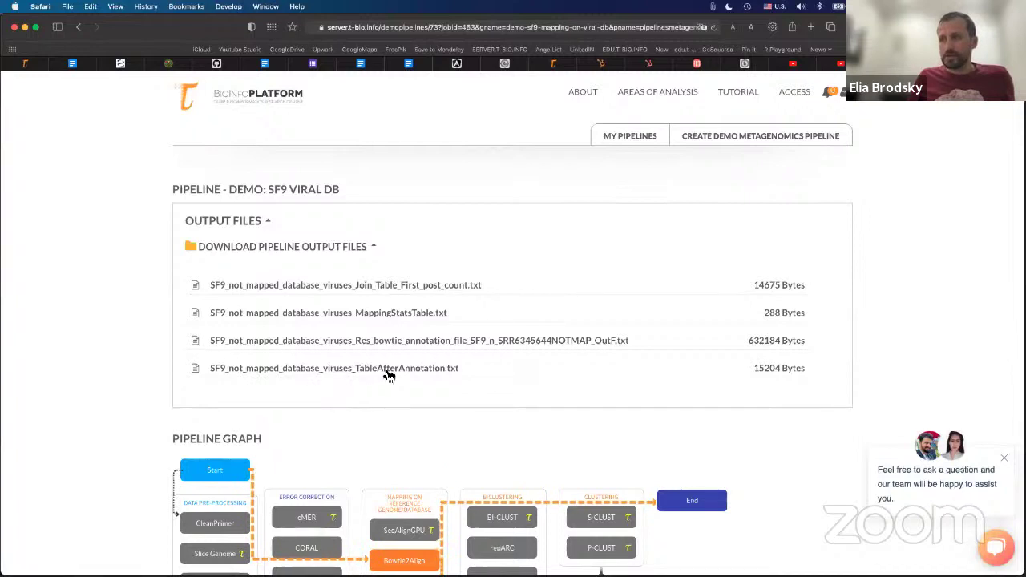
Download SF9_not_mapped_database_viruses_TableAfterAnnotation.txt and reveal it in Finder's Downloads folder
click(440, 368)
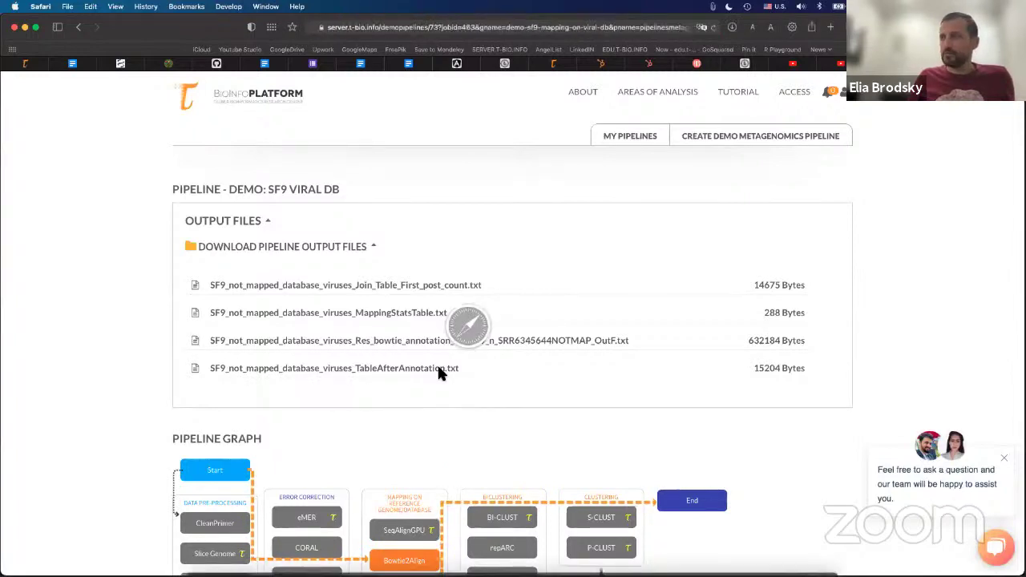
click(732, 29)
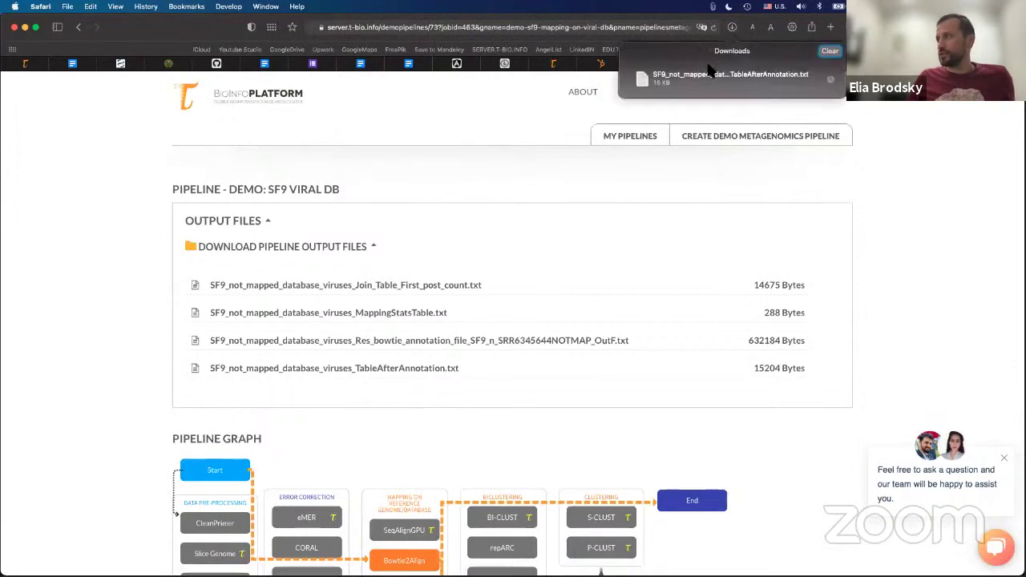
click(830, 81)
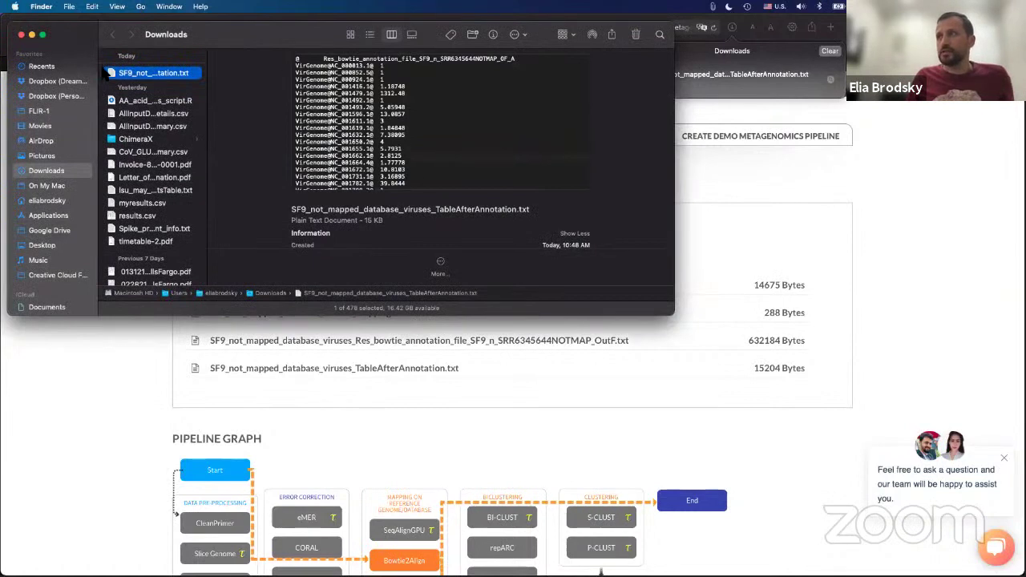
Open the downloaded TableAfterAnnotation.txt file in Microsoft Excel
drag(110, 72, 344, 553)
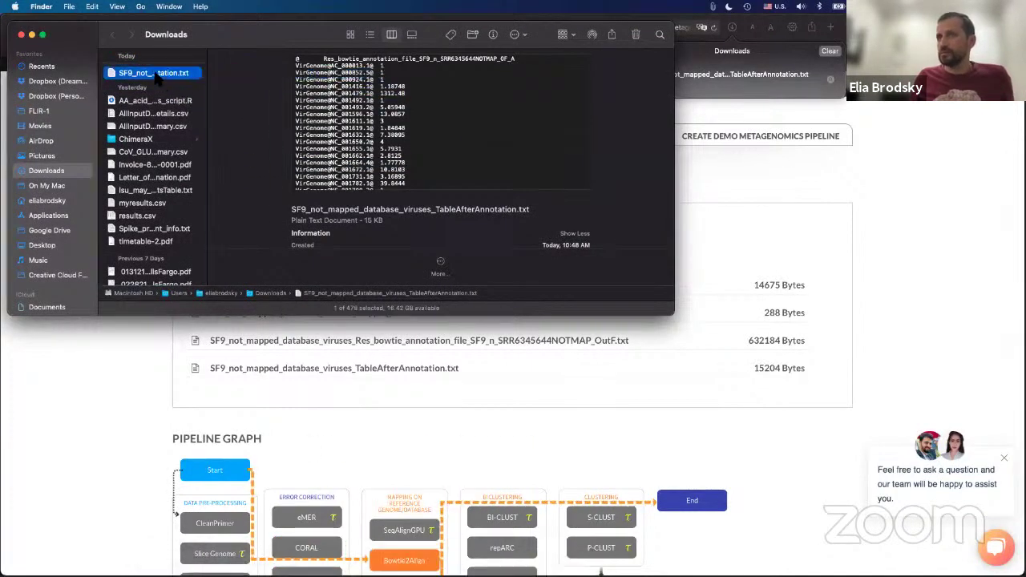
right_click(157, 72)
mouse_move(213, 92)
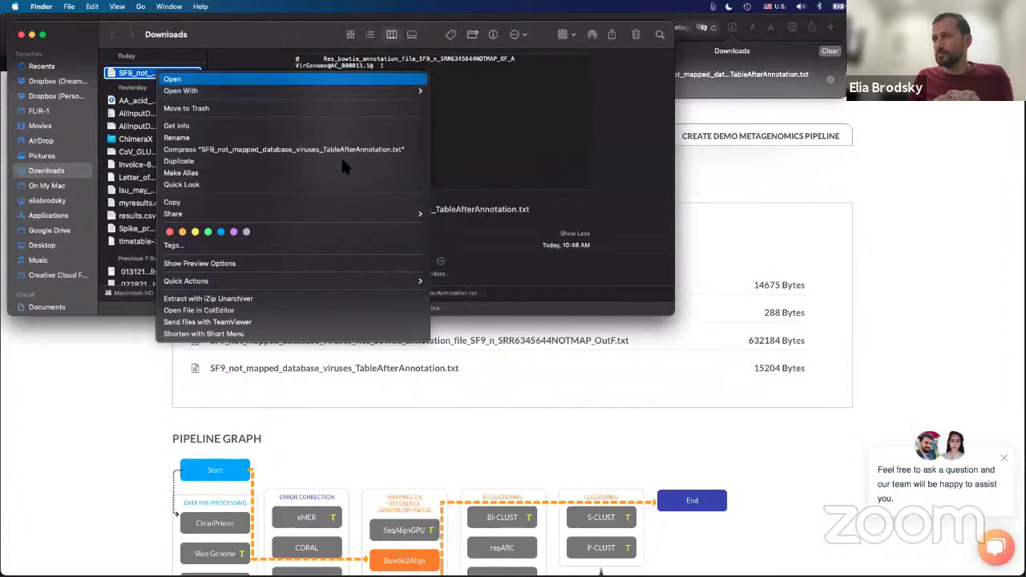
click(95, 432)
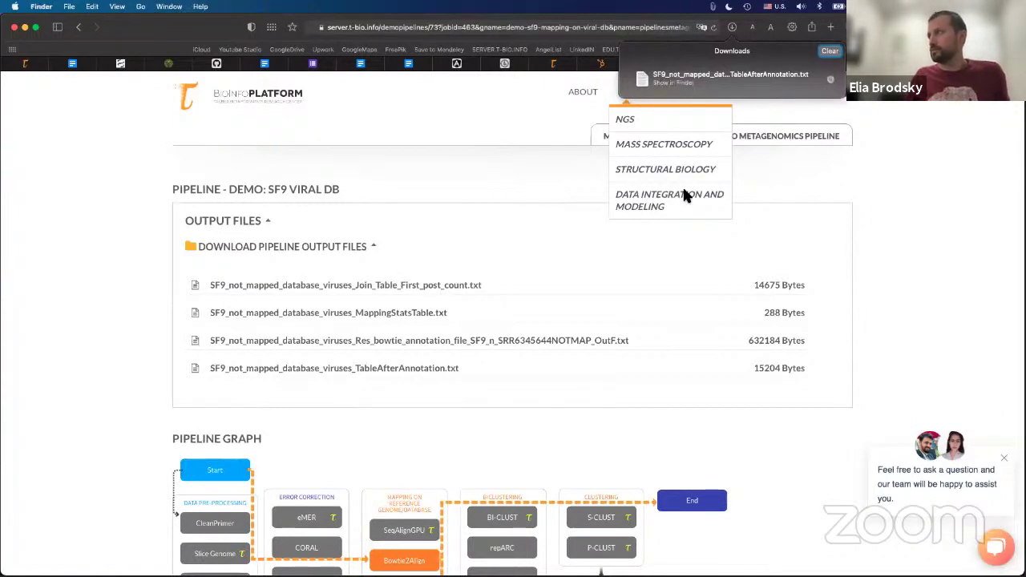
click(831, 79)
drag(115, 74, 706, 561)
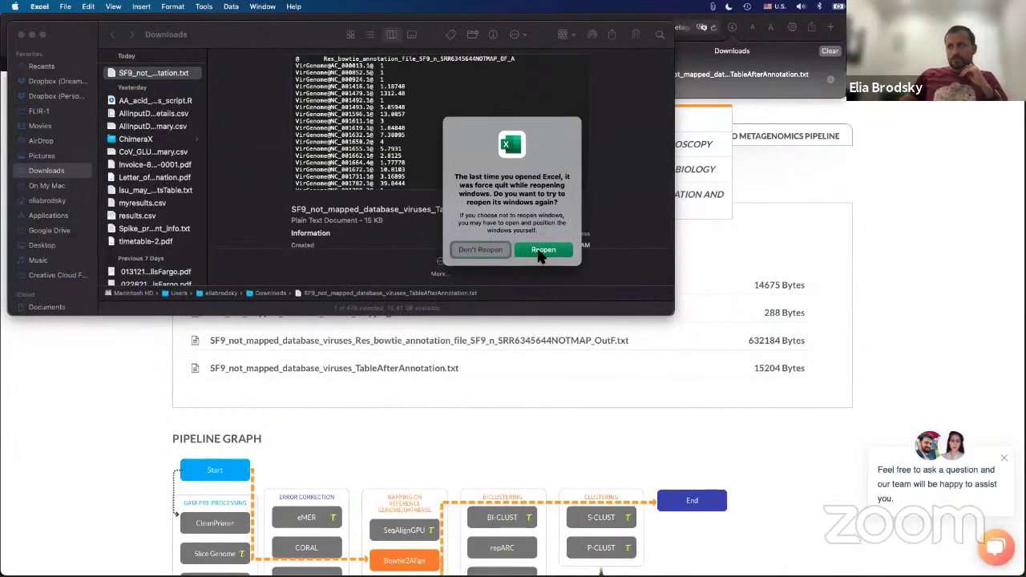
Let Excel reopen its windows, widen column A for full genome IDs, and select header B1
click(543, 251)
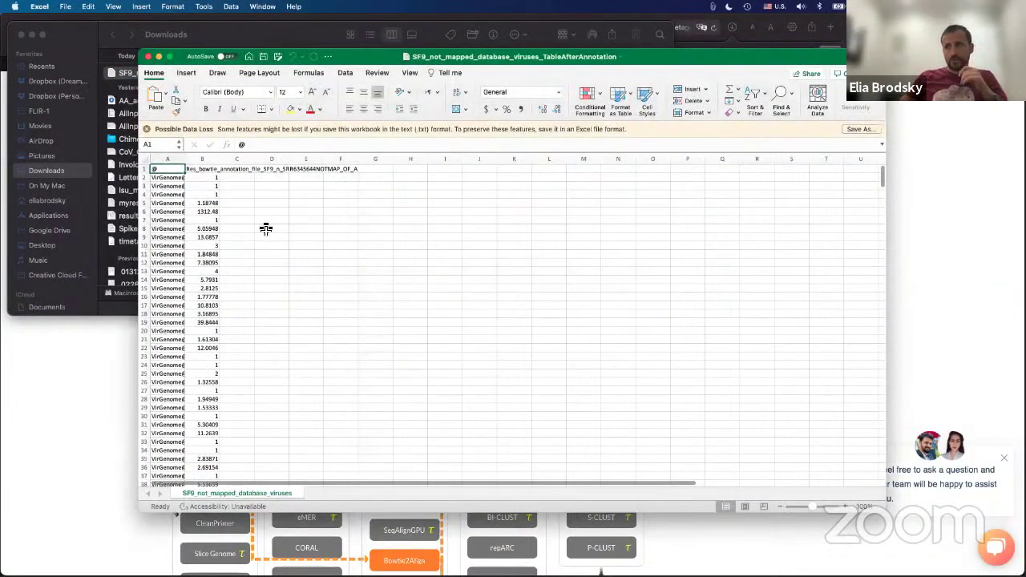
drag(186, 163, 265, 165)
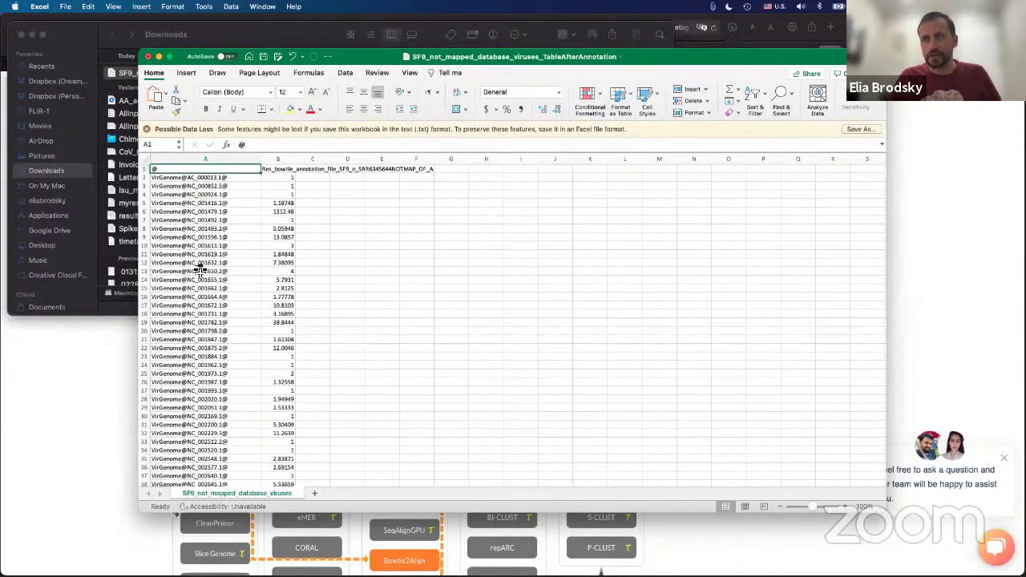
click(280, 168)
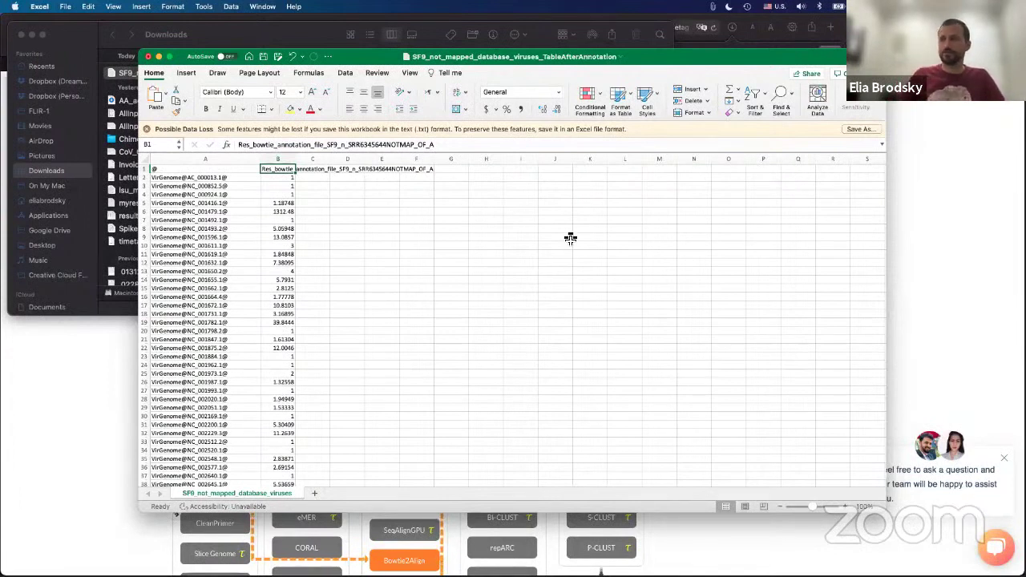
Sort the virus rows by read count largest first and select the top accession NC_008168.1
click(753, 96)
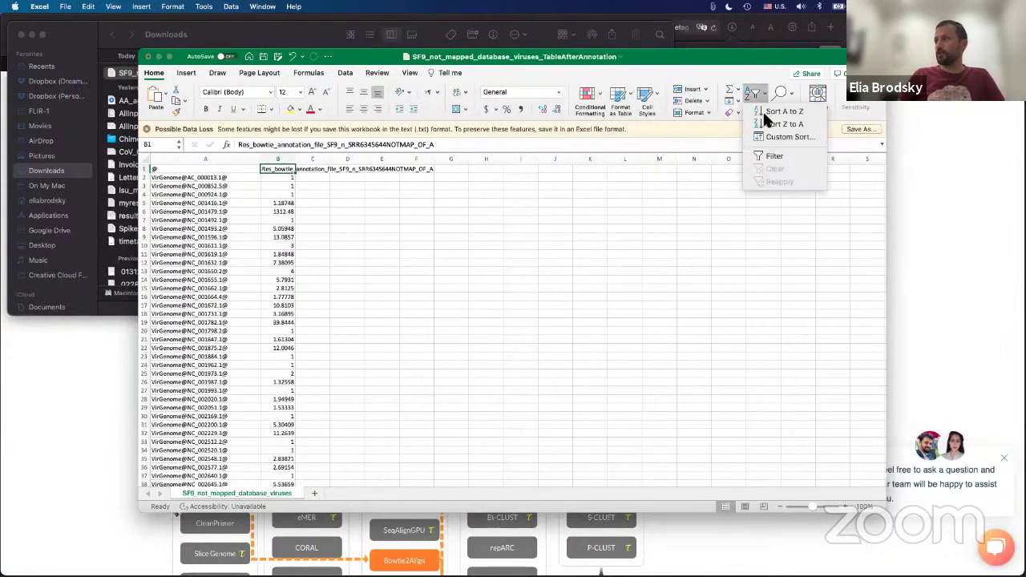
click(779, 110)
click(756, 96)
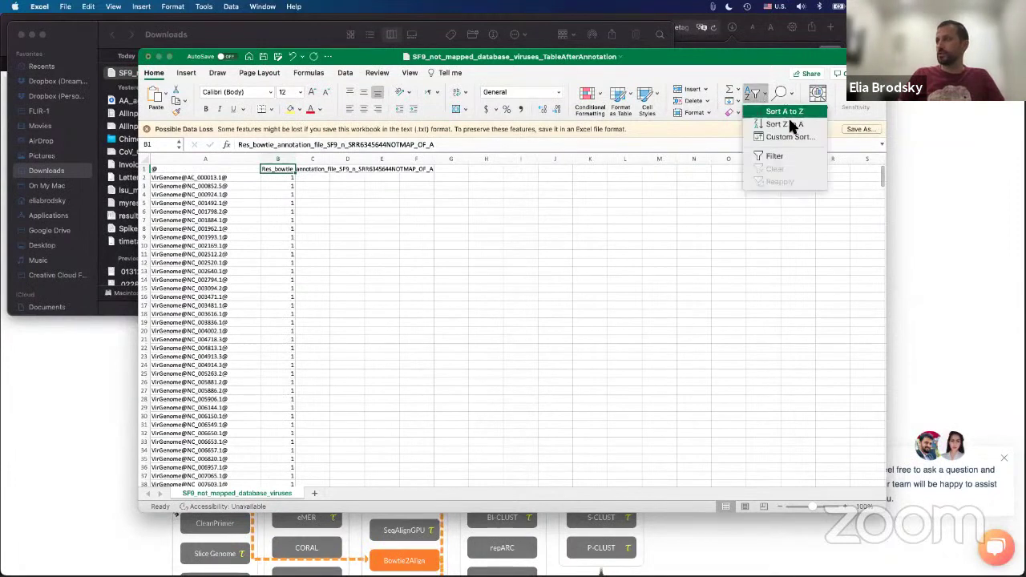
click(788, 123)
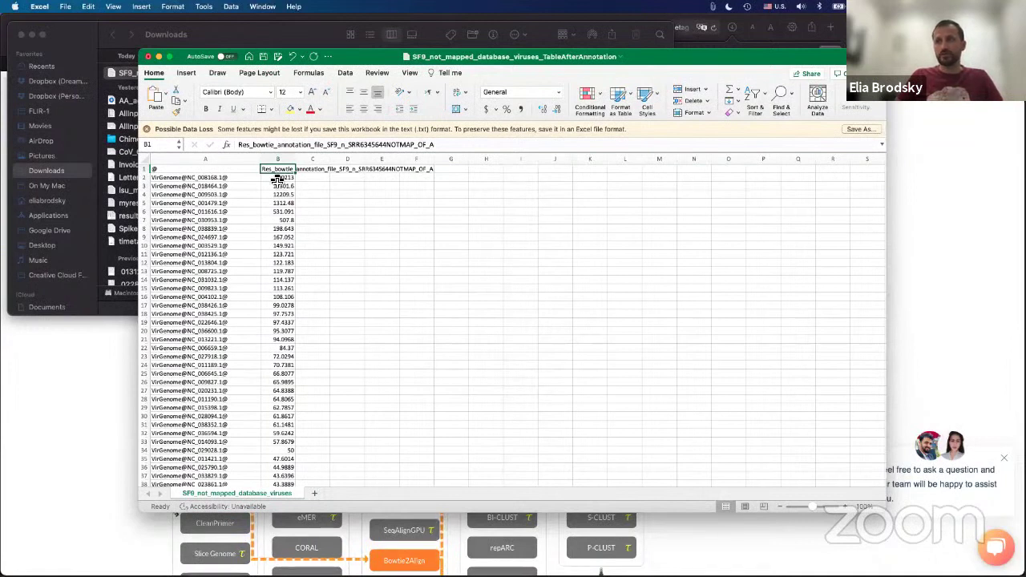
double_click(201, 178)
drag(186, 178, 228, 178)
key(super+c)
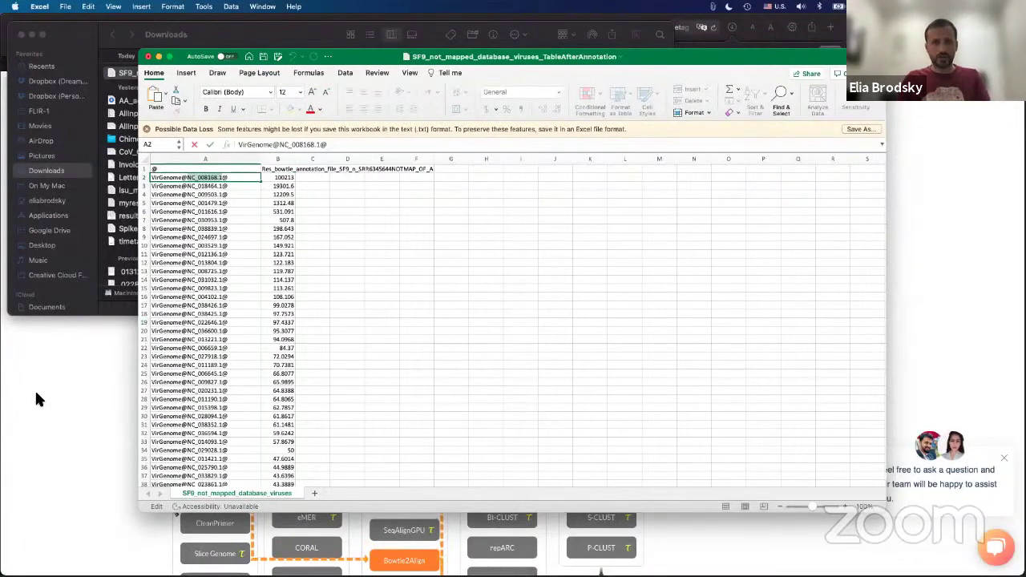
Search All NCBI Databases for NC_008168.1 and open the Choristoneura fumiferana granulovirus genome record
click(87, 336)
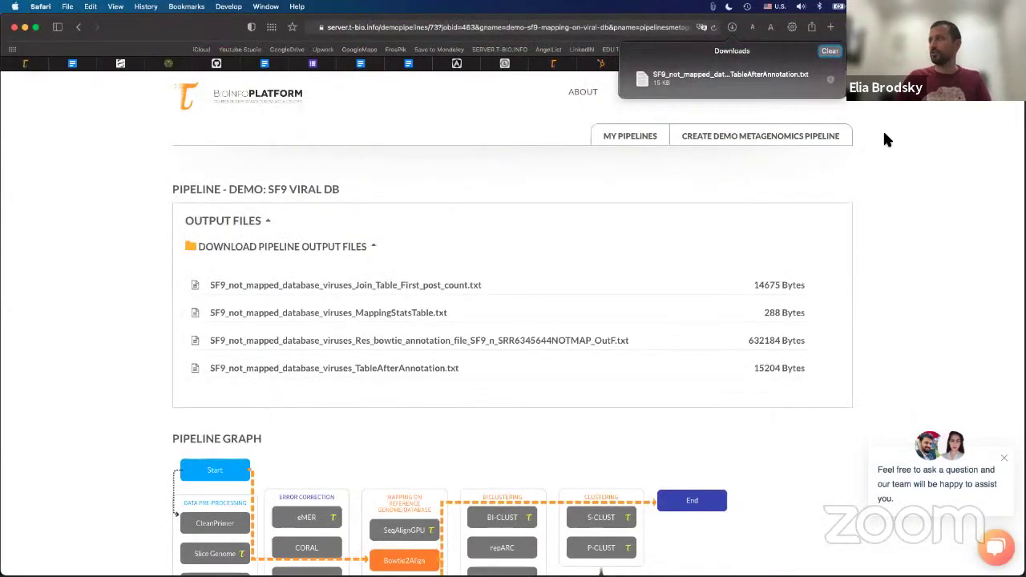
key(super+grave)
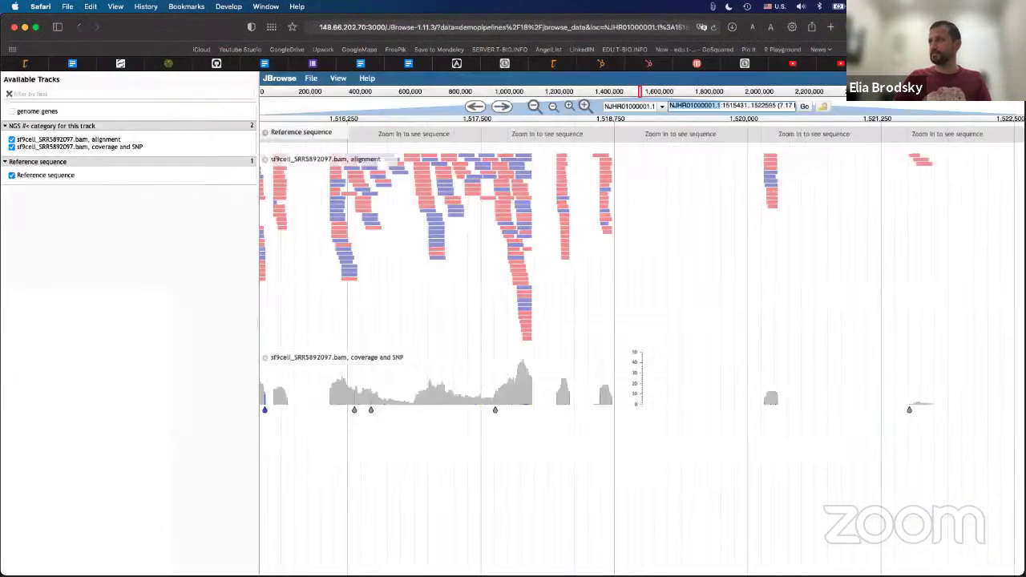
key(super+grave)
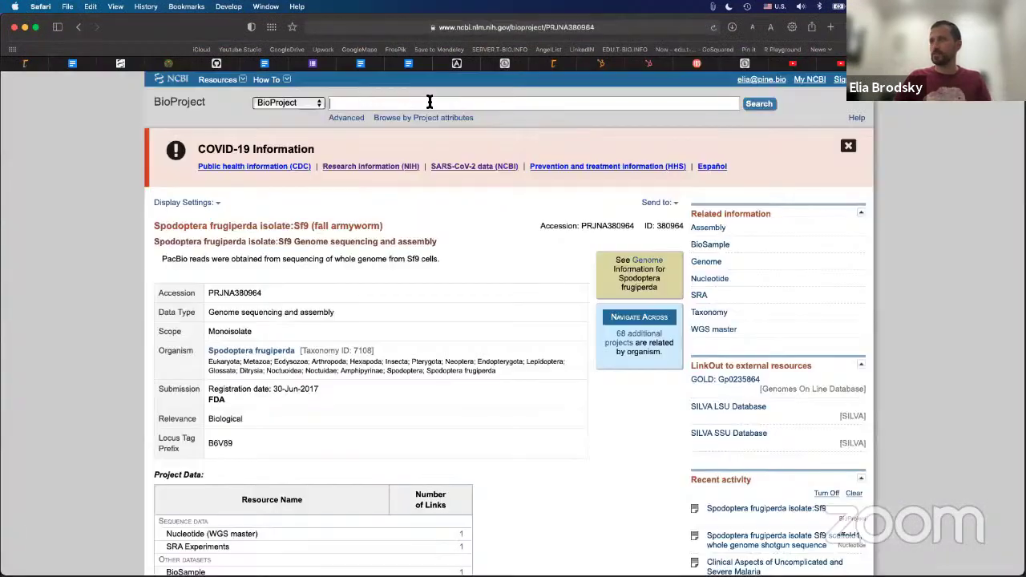
click(315, 103)
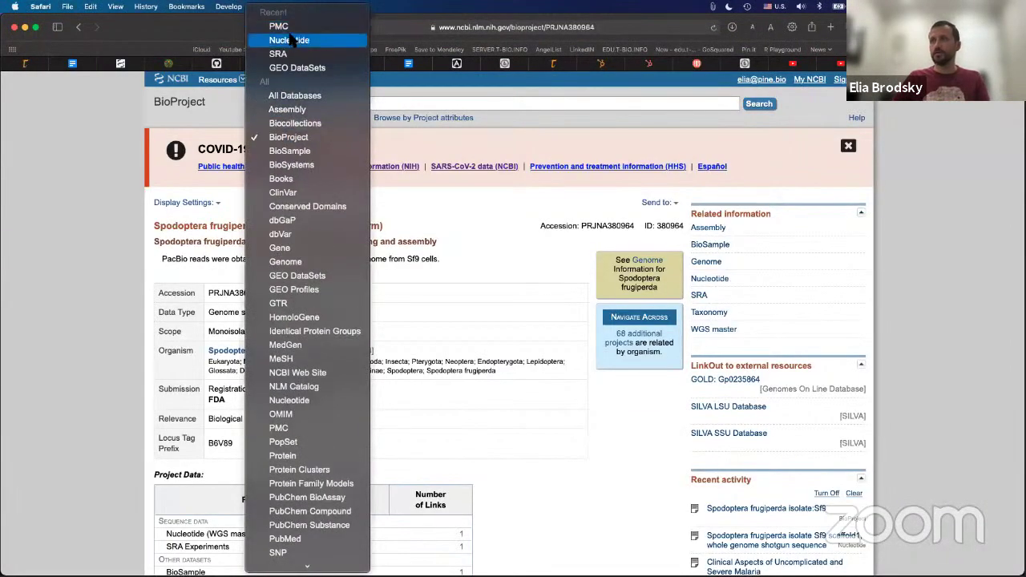
click(295, 95)
click(352, 104)
key(super+v)
key(Return)
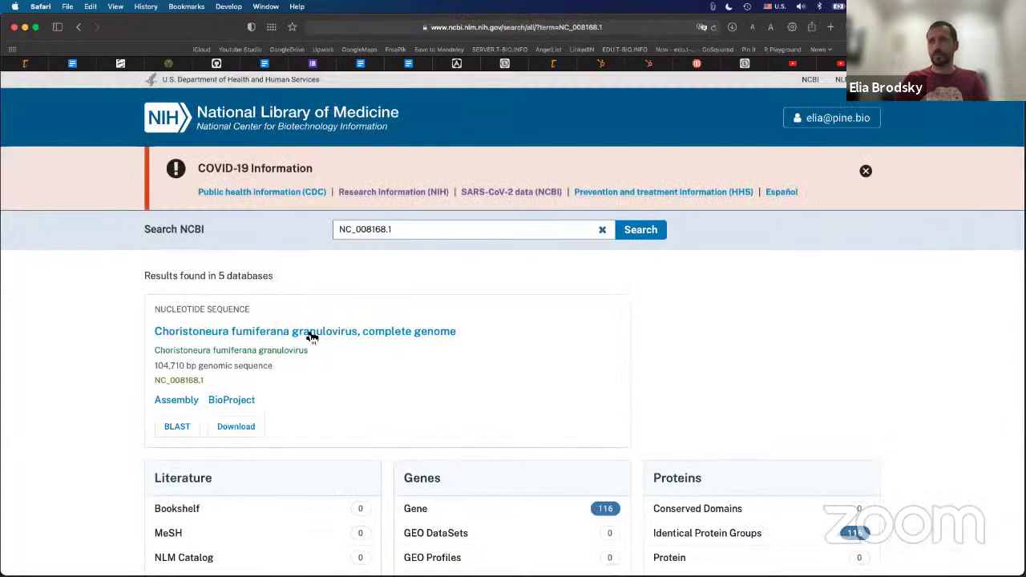
click(223, 335)
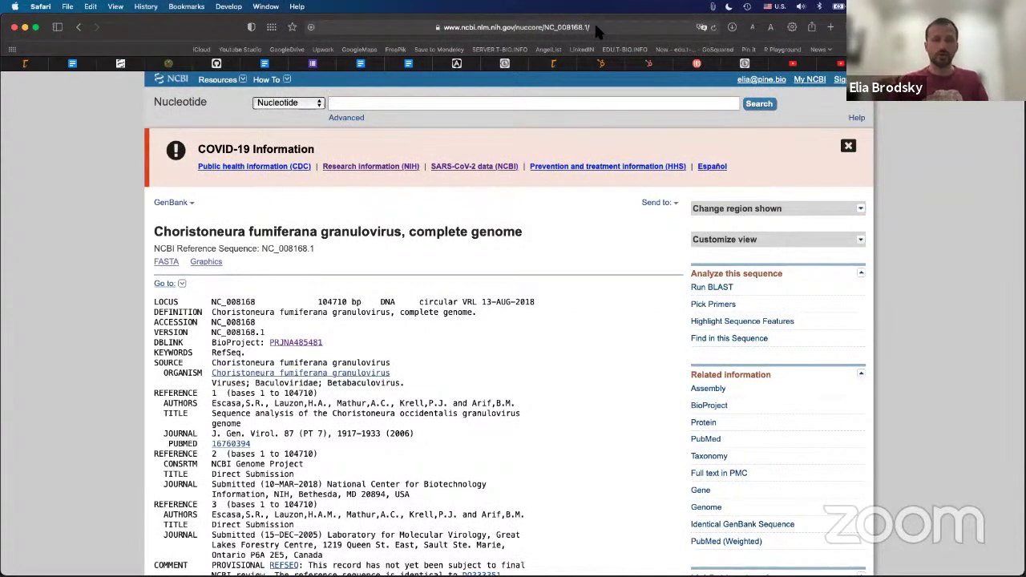
key(super+Tab)
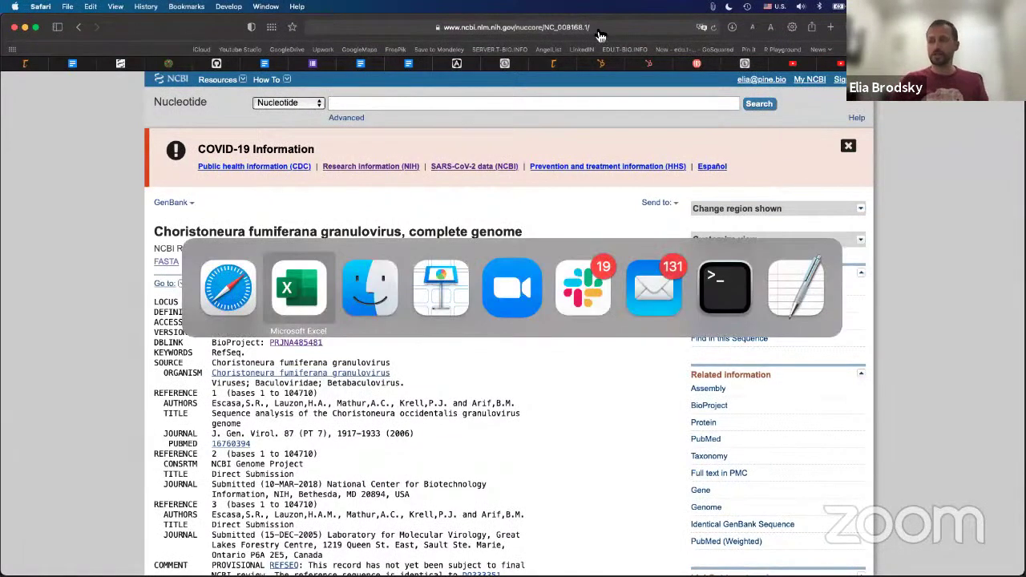
Bring Keynote's 1-BioInfectious-NGS.key forward and go to slide 31, QUESTIONS
click(449, 293)
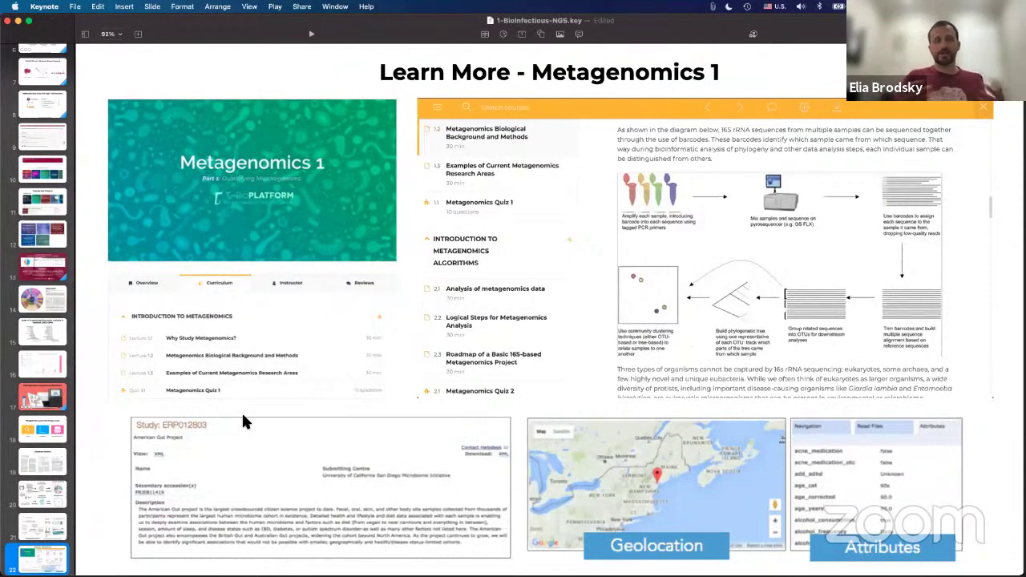
scroll(46, 476, down, 5)
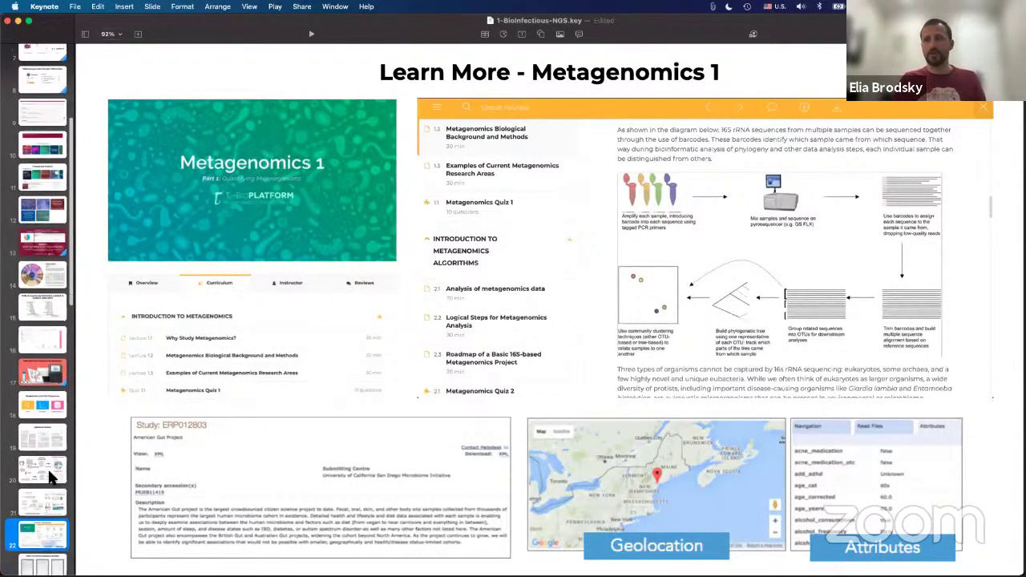
scroll(46, 476, down, 6)
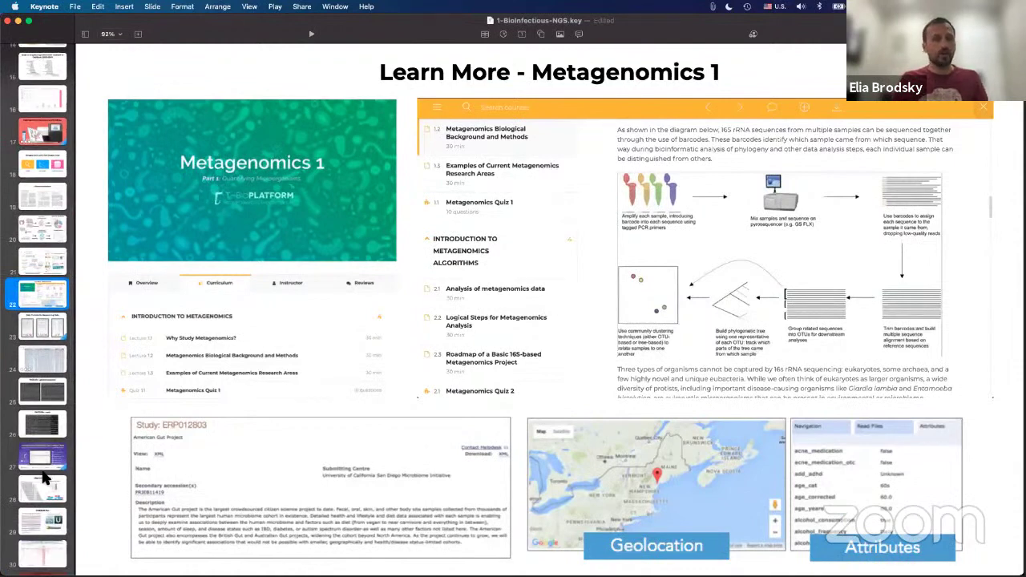
scroll(44, 477, down, 4)
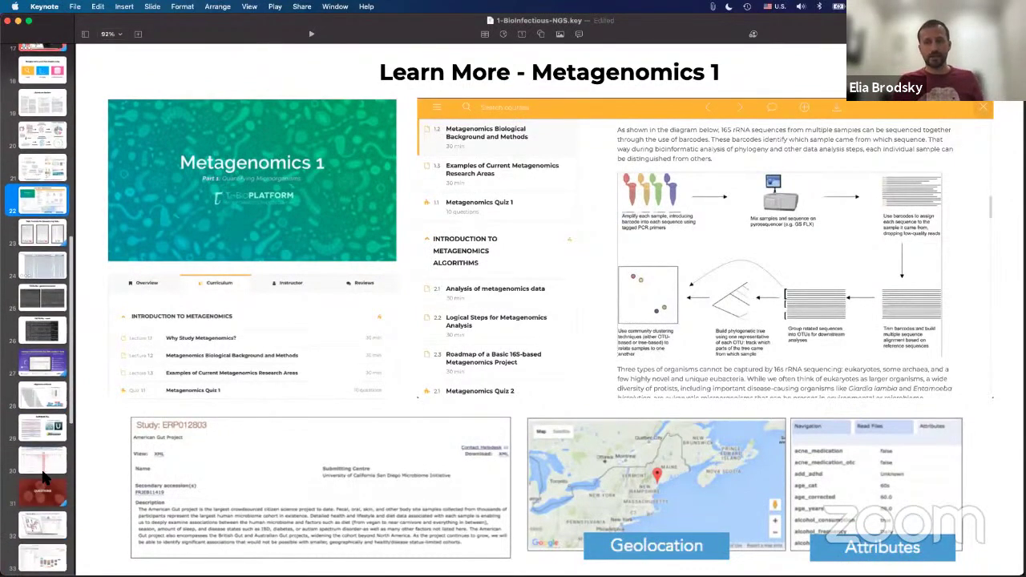
click(42, 489)
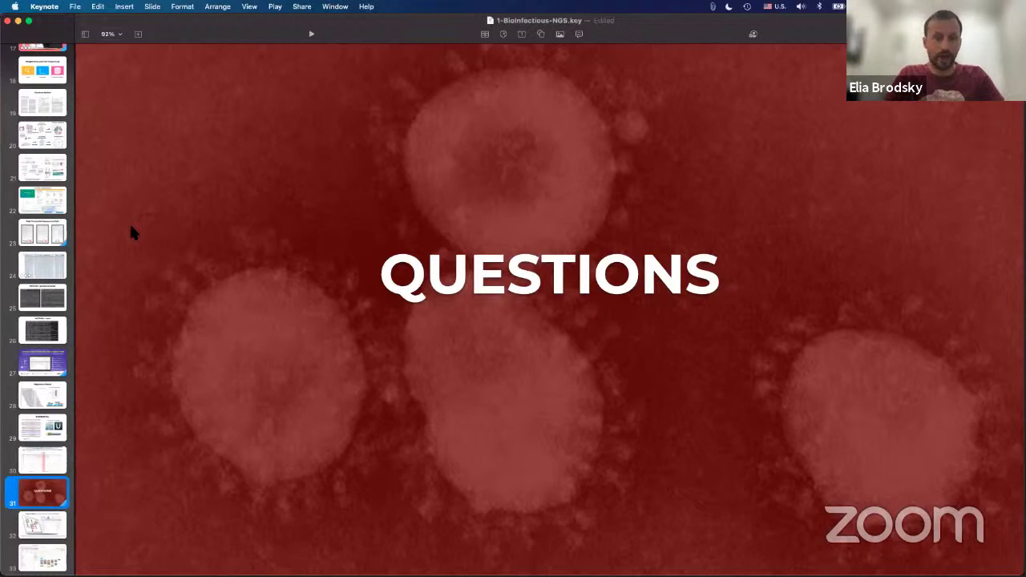
Leave Keynote and bring Safari's JBrowse view of sf9cell_SRR5892097.bam on NJHR01000001.1 back to the front
click(169, 152)
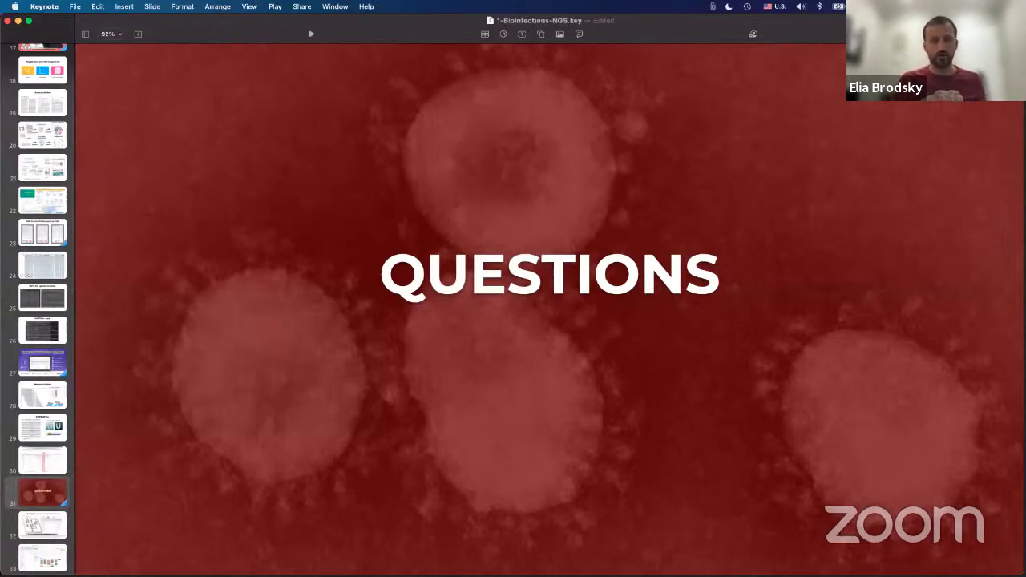
key(super+Tab)
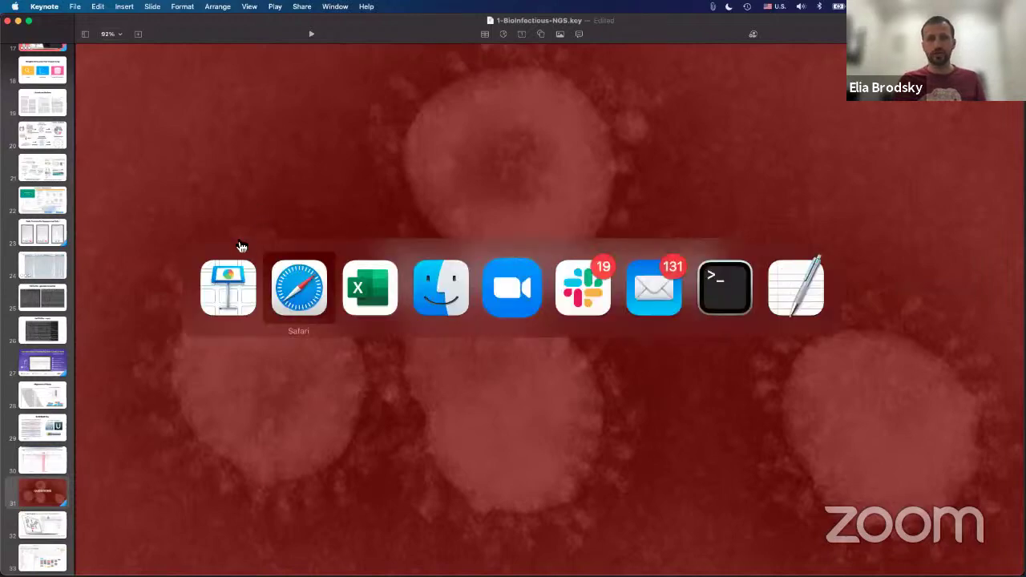
click(312, 296)
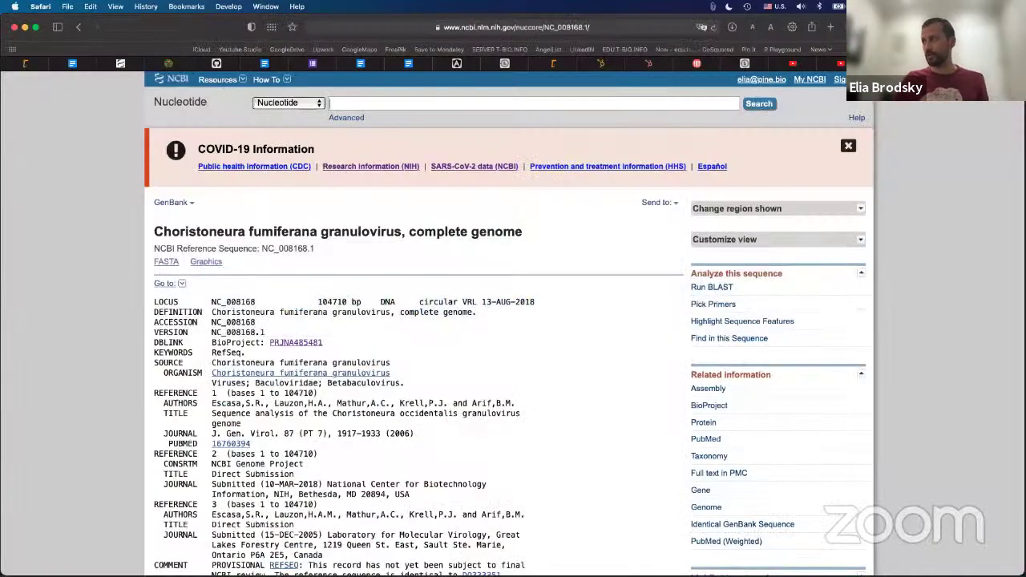
click(819, 63)
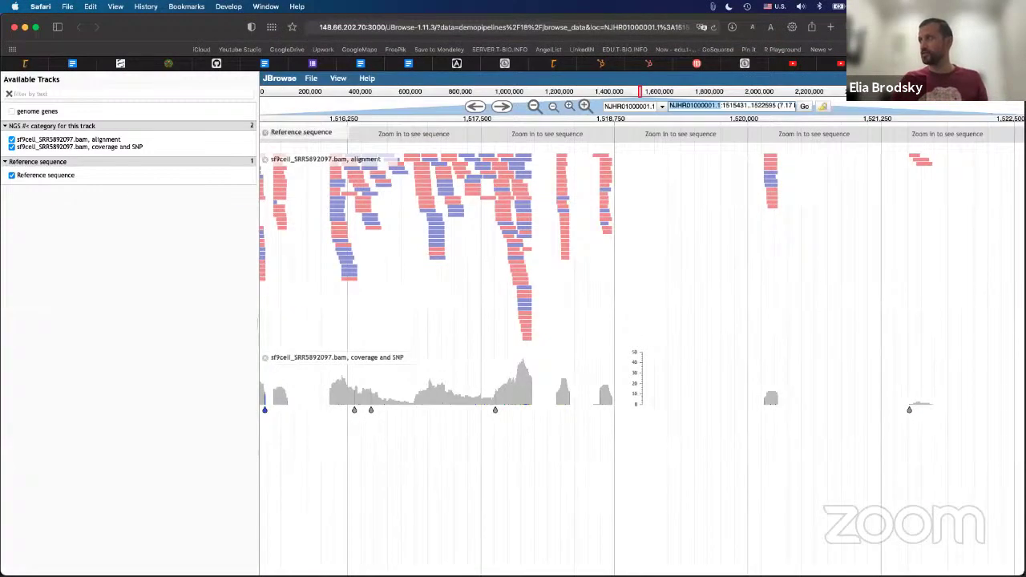
click(834, 64)
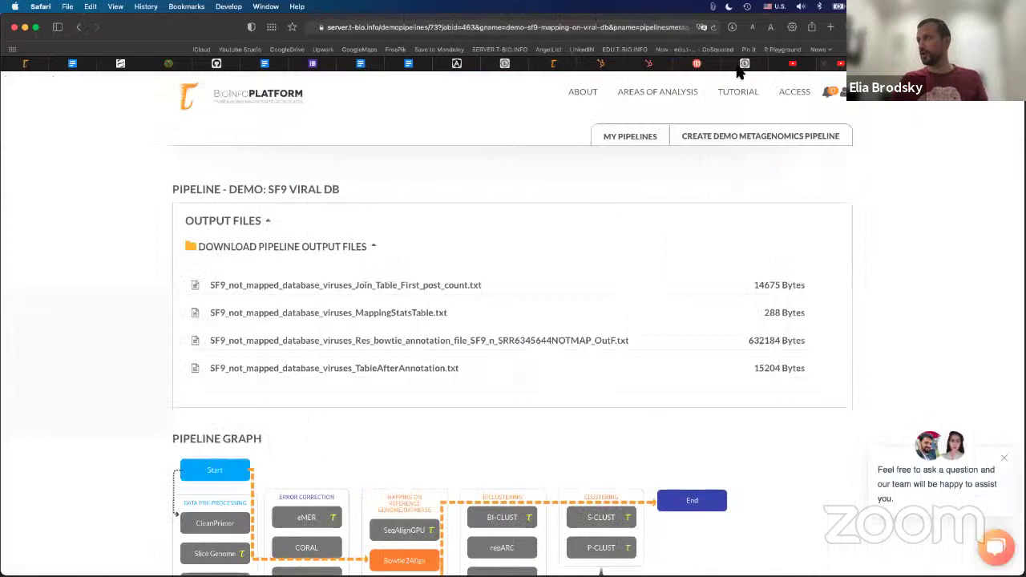
On the Bioinformatics for Infectious Diseases program page, expand the May 18 NGS session's Session Video
click(510, 67)
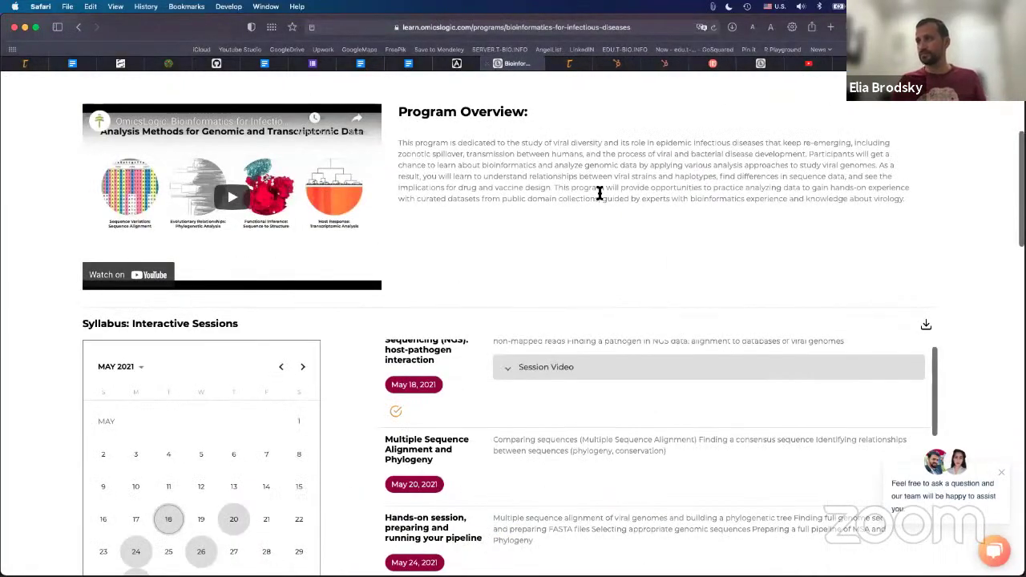
scroll(600, 196, down, 1)
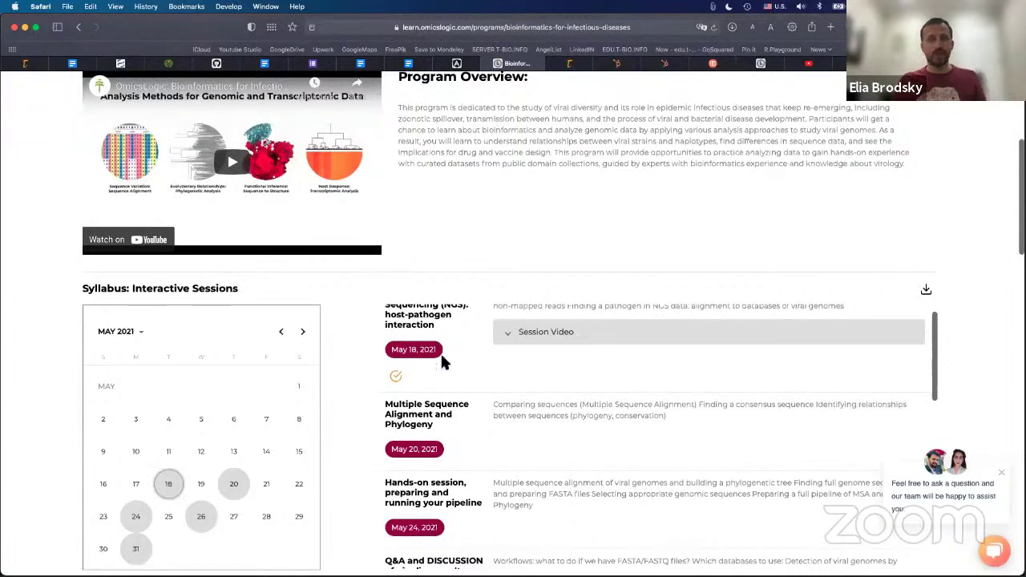
click(526, 343)
scroll(687, 424, down, 3)
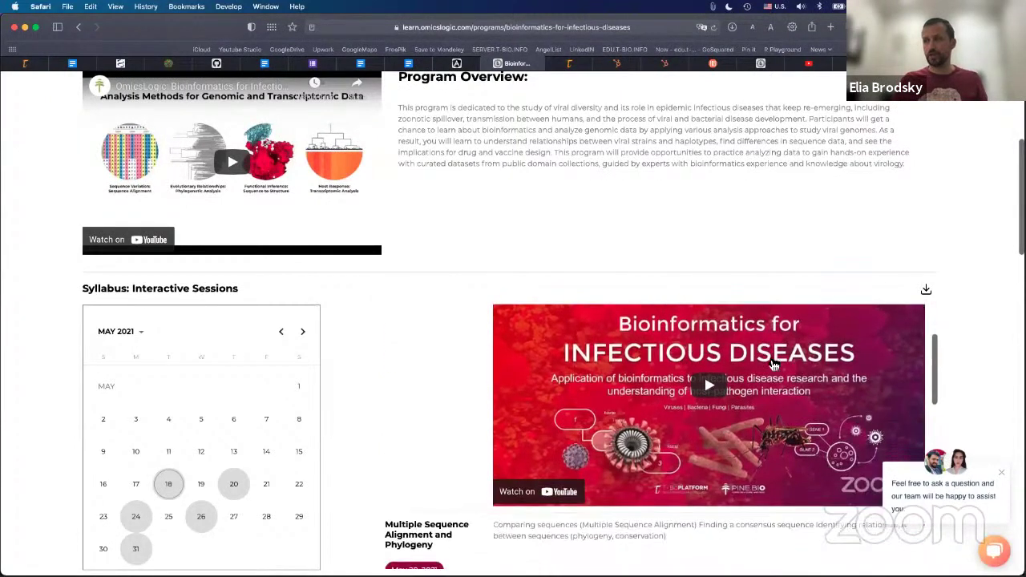